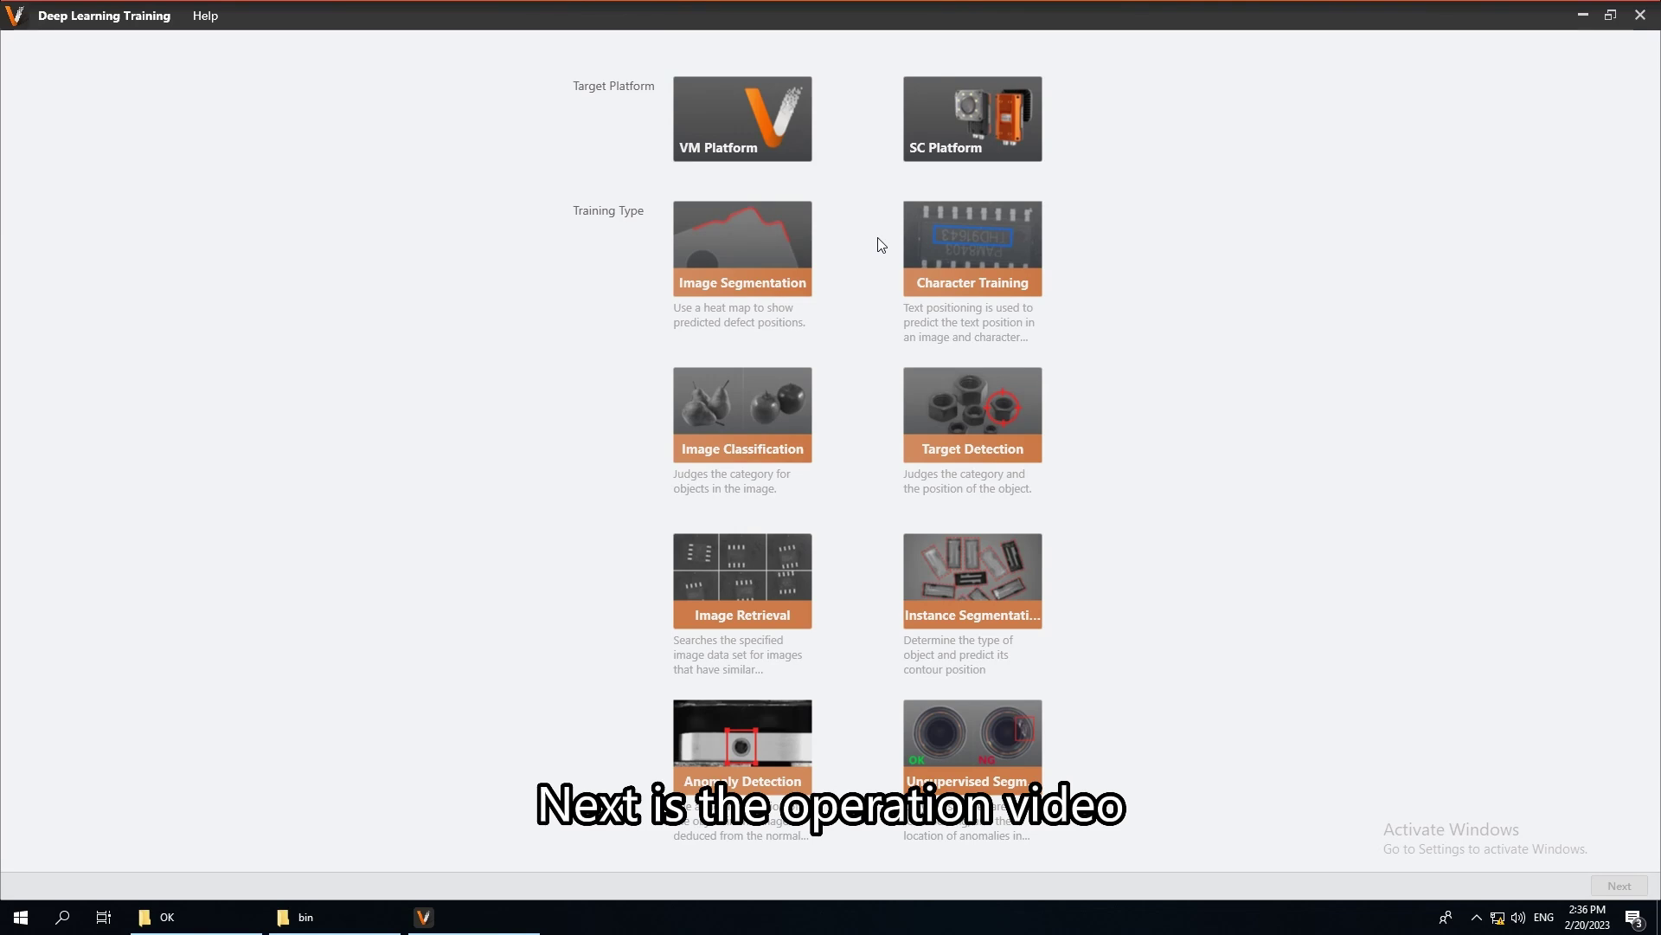
Step: Choose the VM Platform with Unsupervised Segmentation as the training type and advance to calibration
click(784, 149)
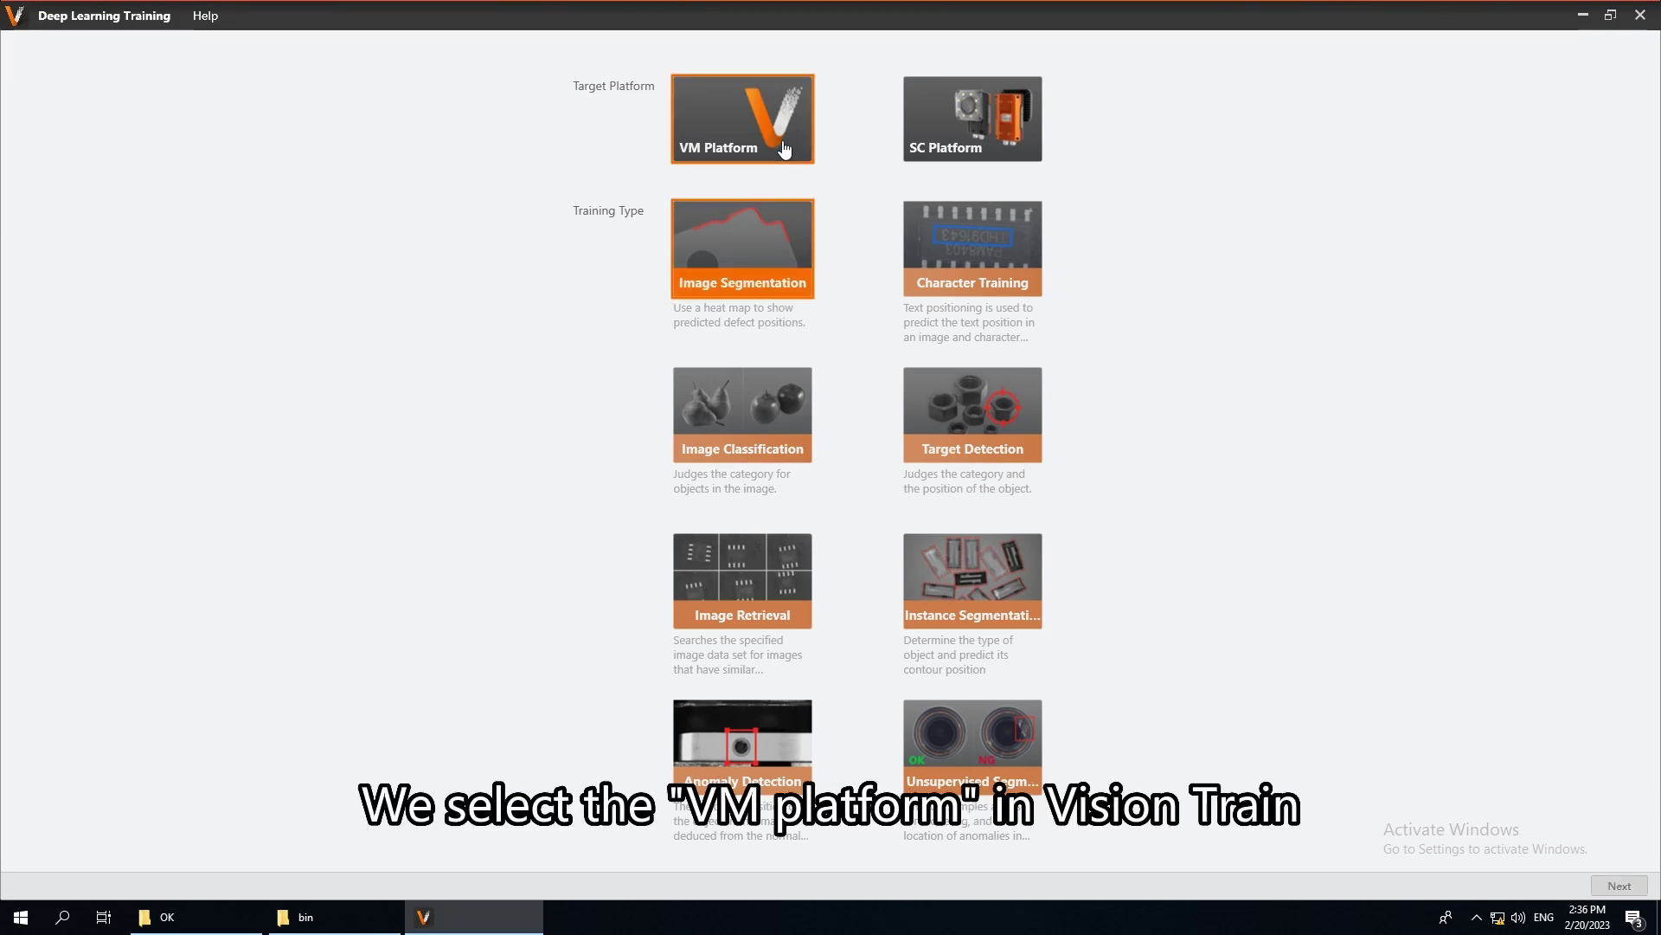
click(984, 737)
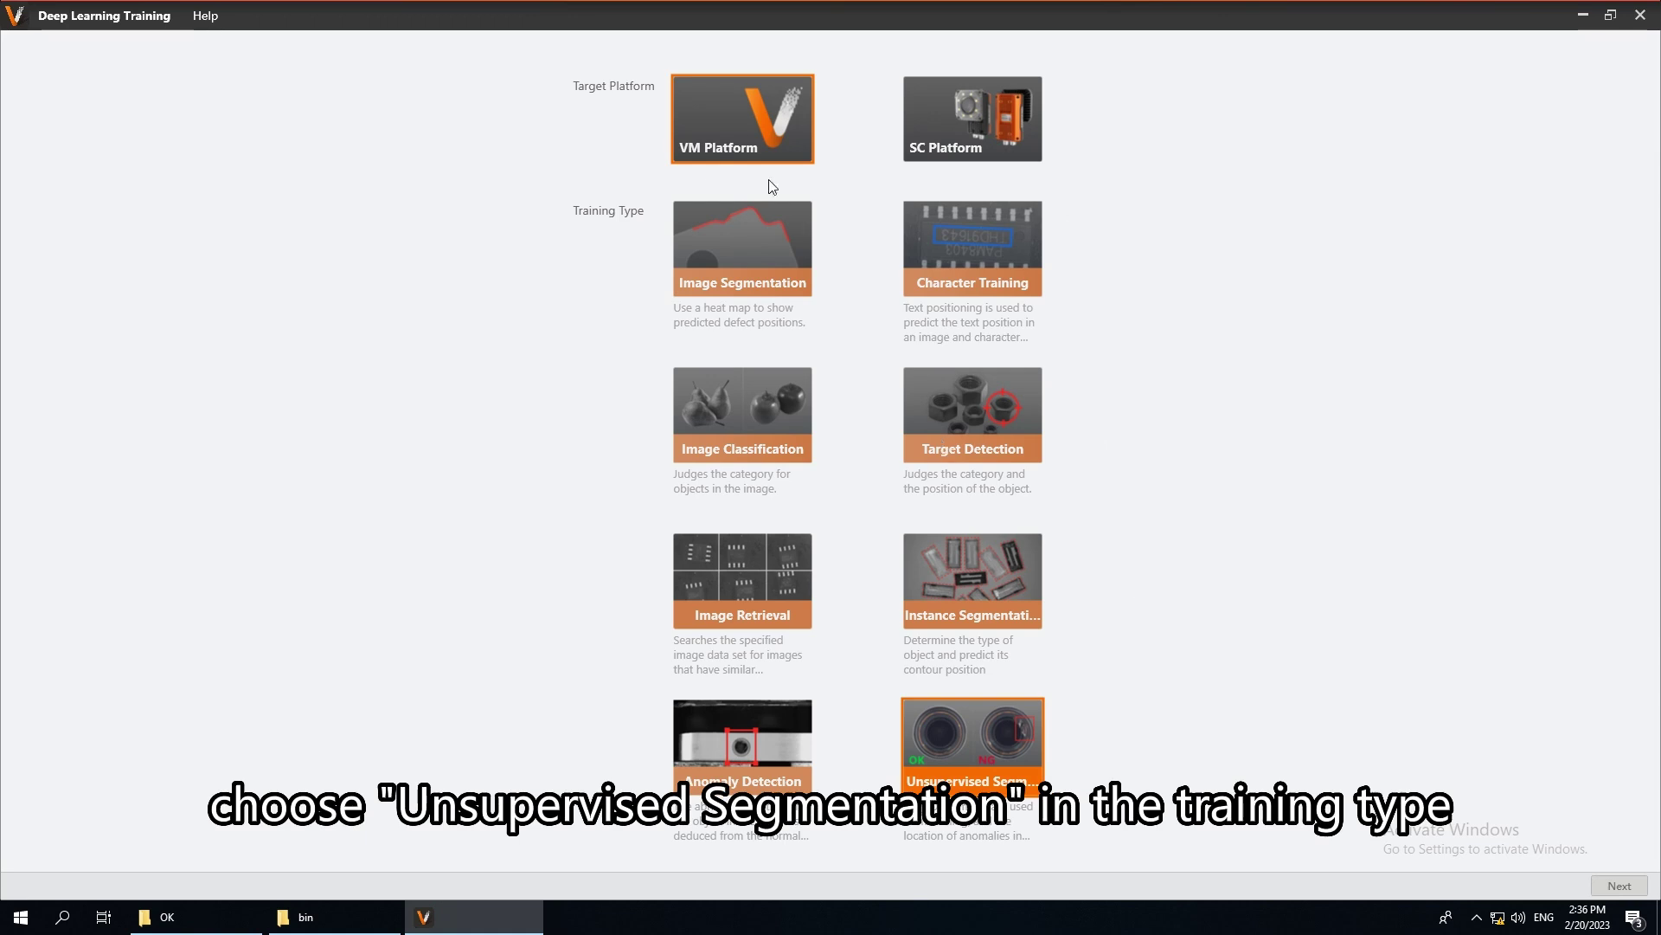
click(1606, 880)
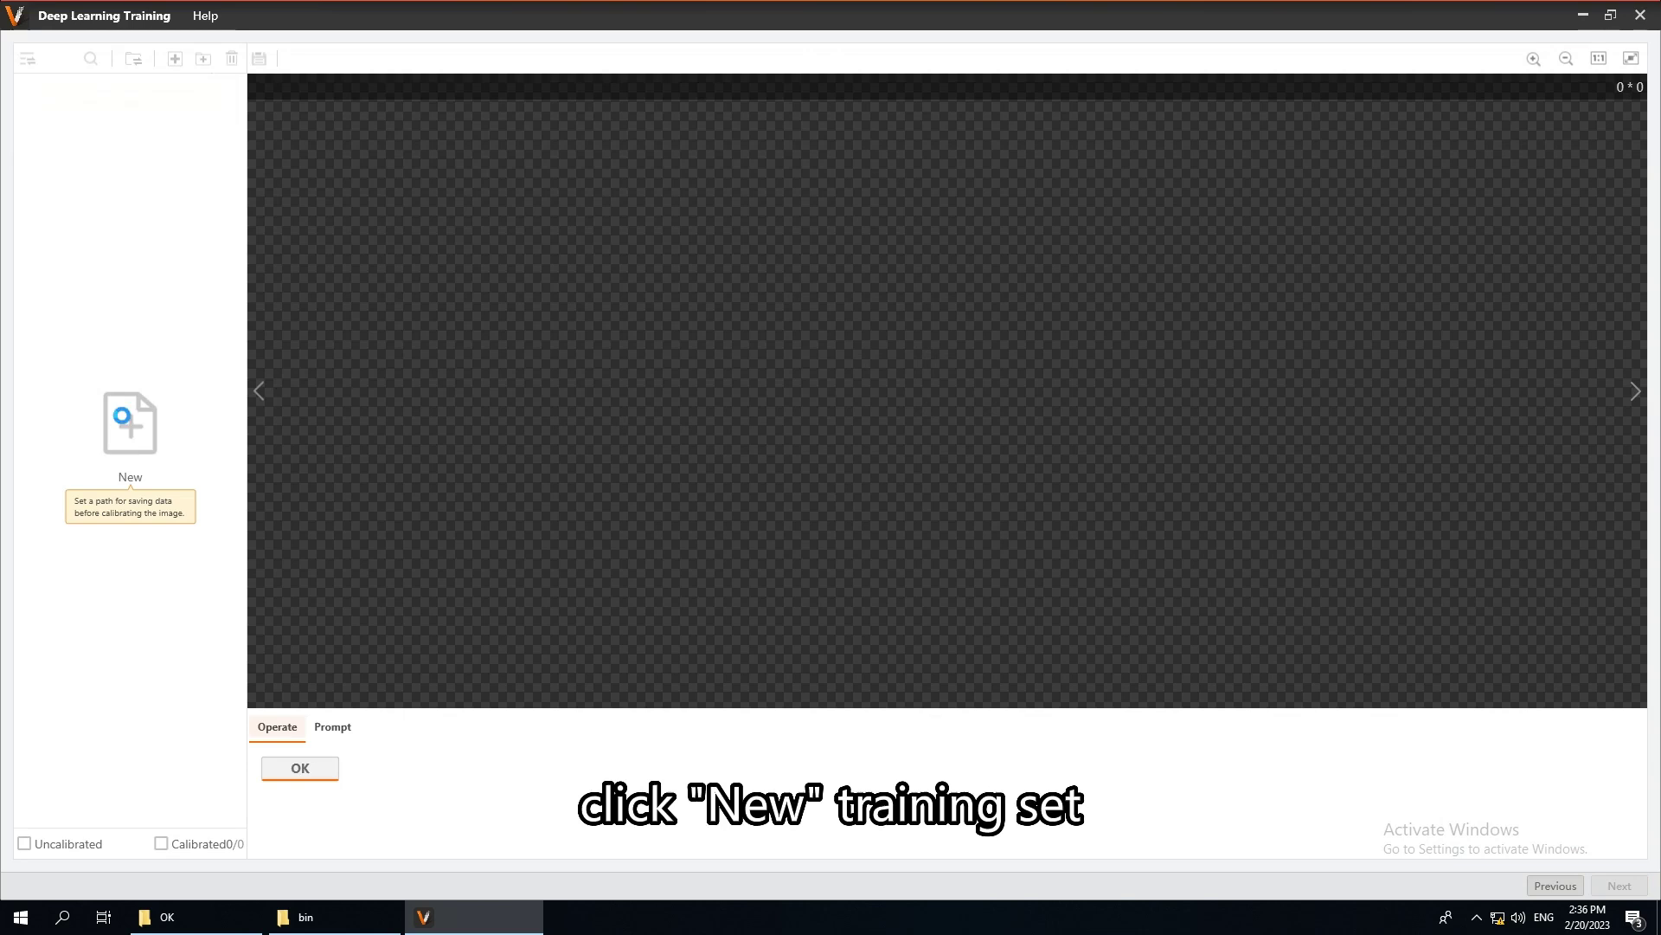
Step: Create a new training set from the image_segmentation_0721\OK1 folder of 16 images
click(130, 424)
click(267, 43)
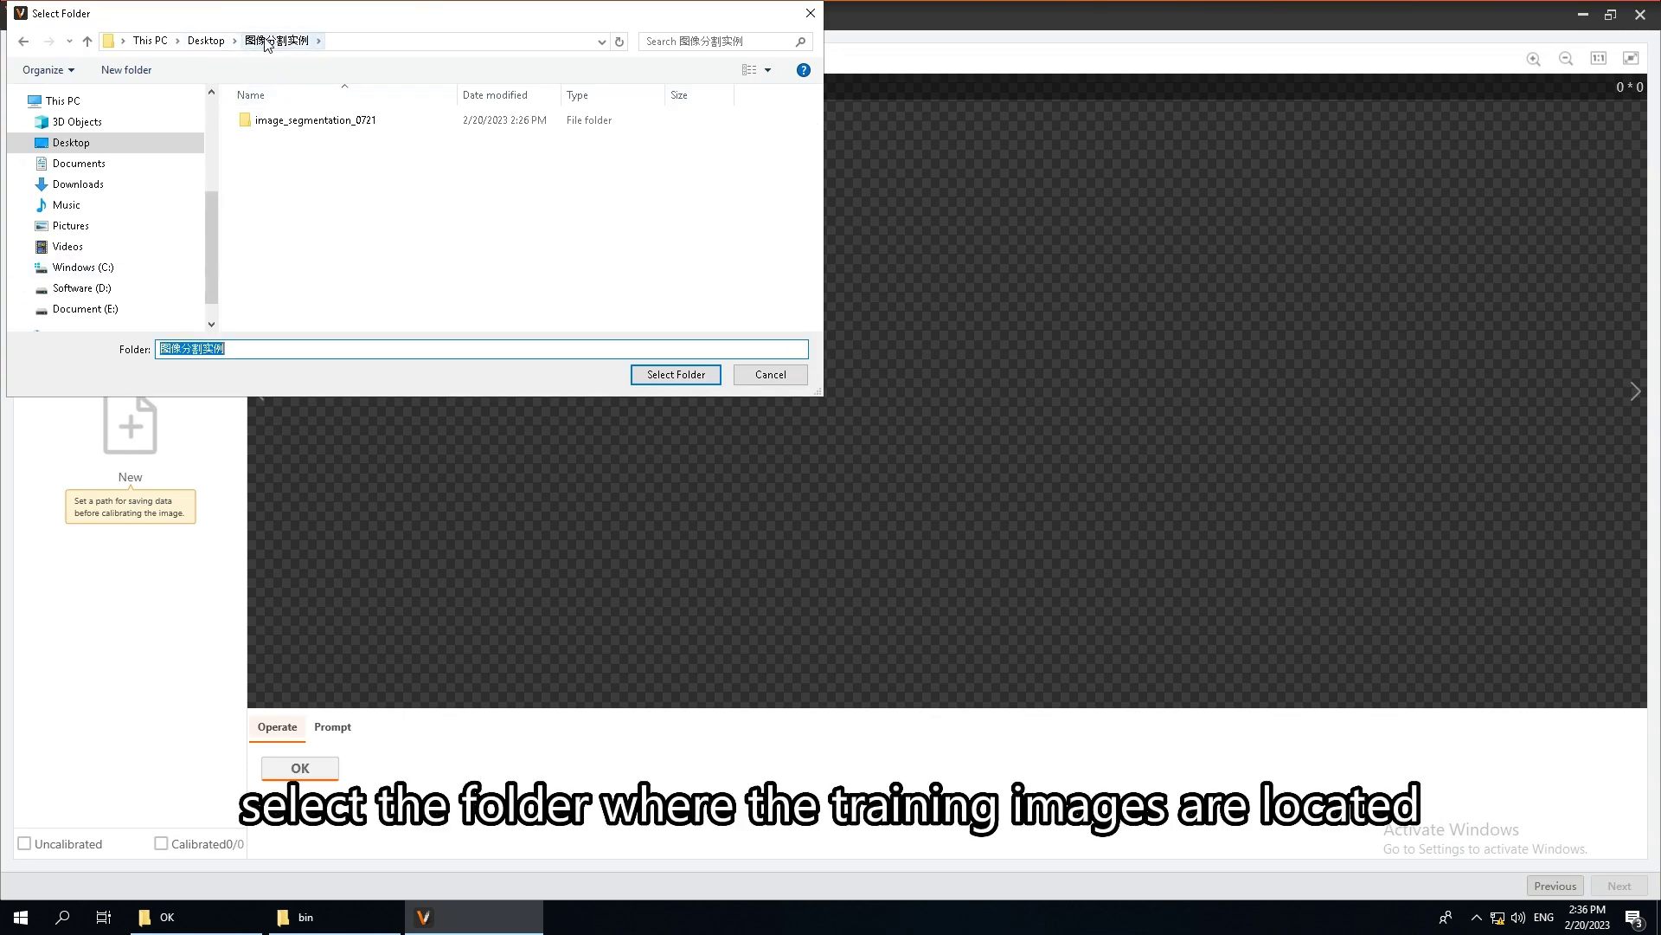
double_click(314, 119)
click(264, 174)
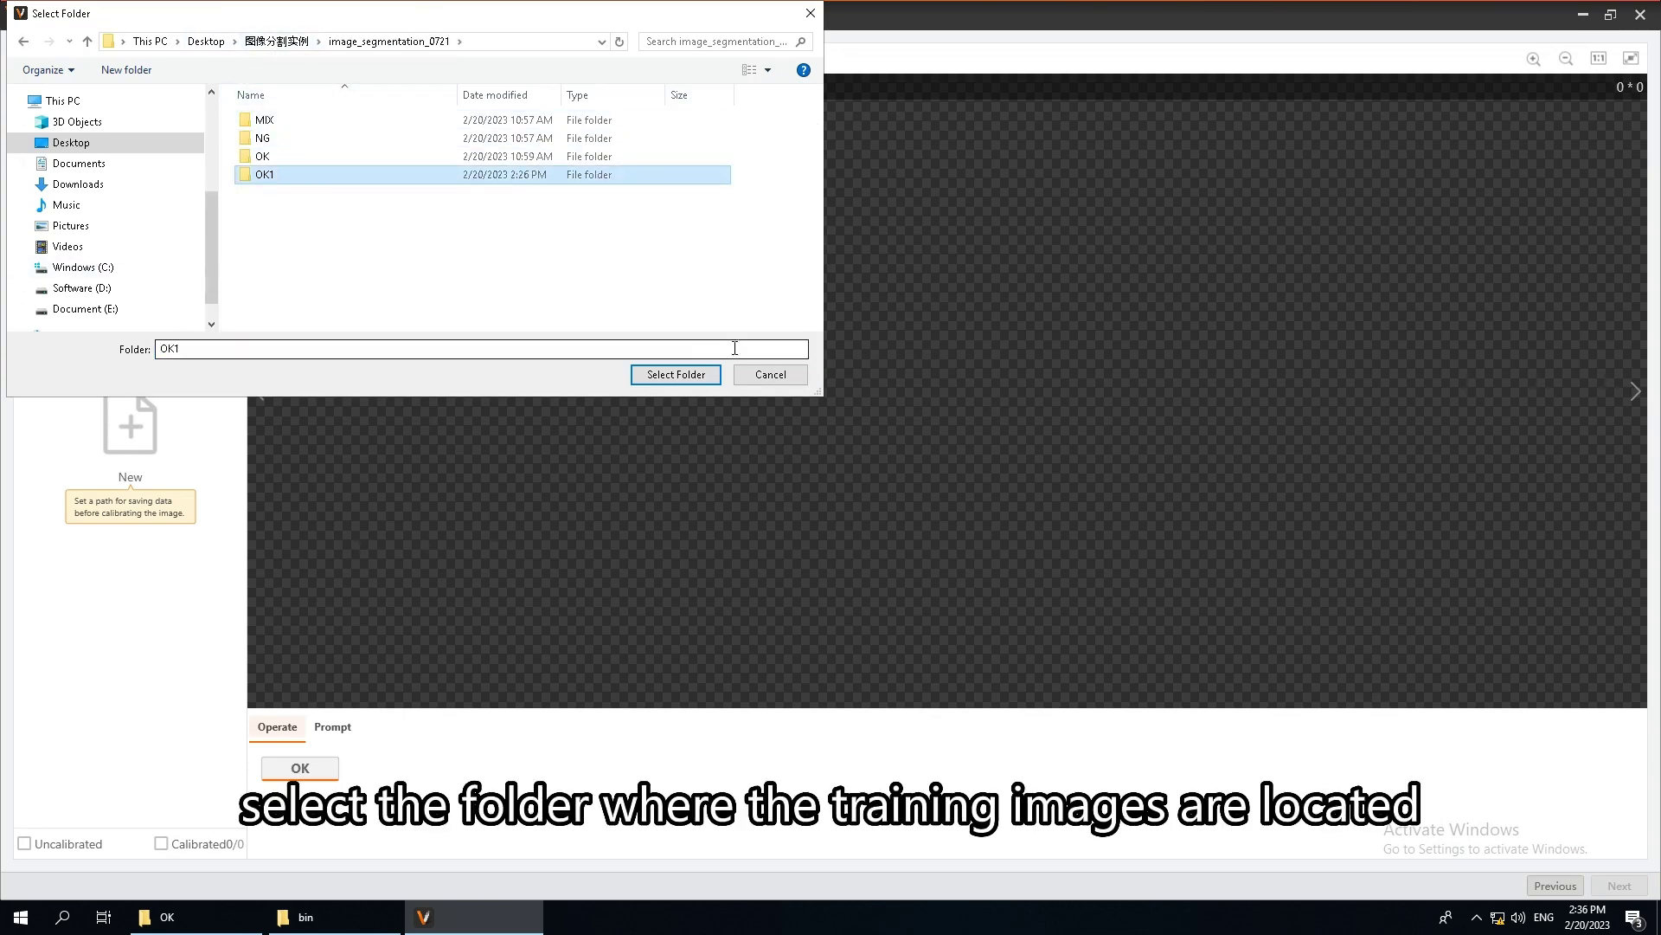
click(675, 374)
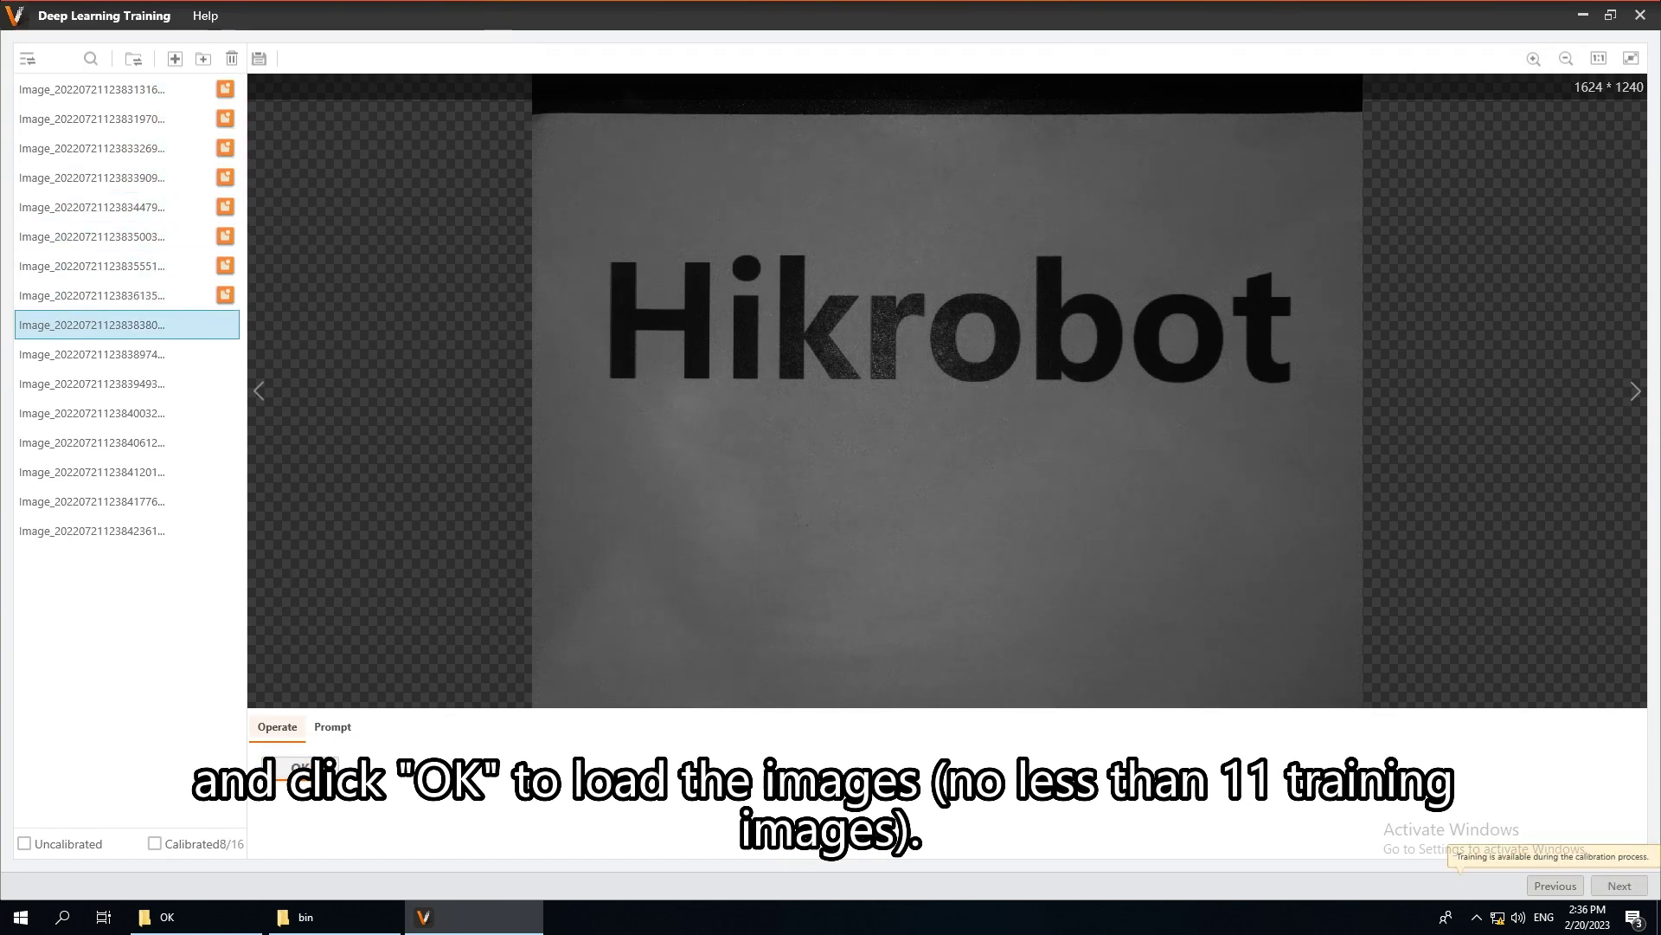
Step: Calibrate the last two images as OK, reaching 16/16, and continue to training parameters
click(318, 776)
click(319, 776)
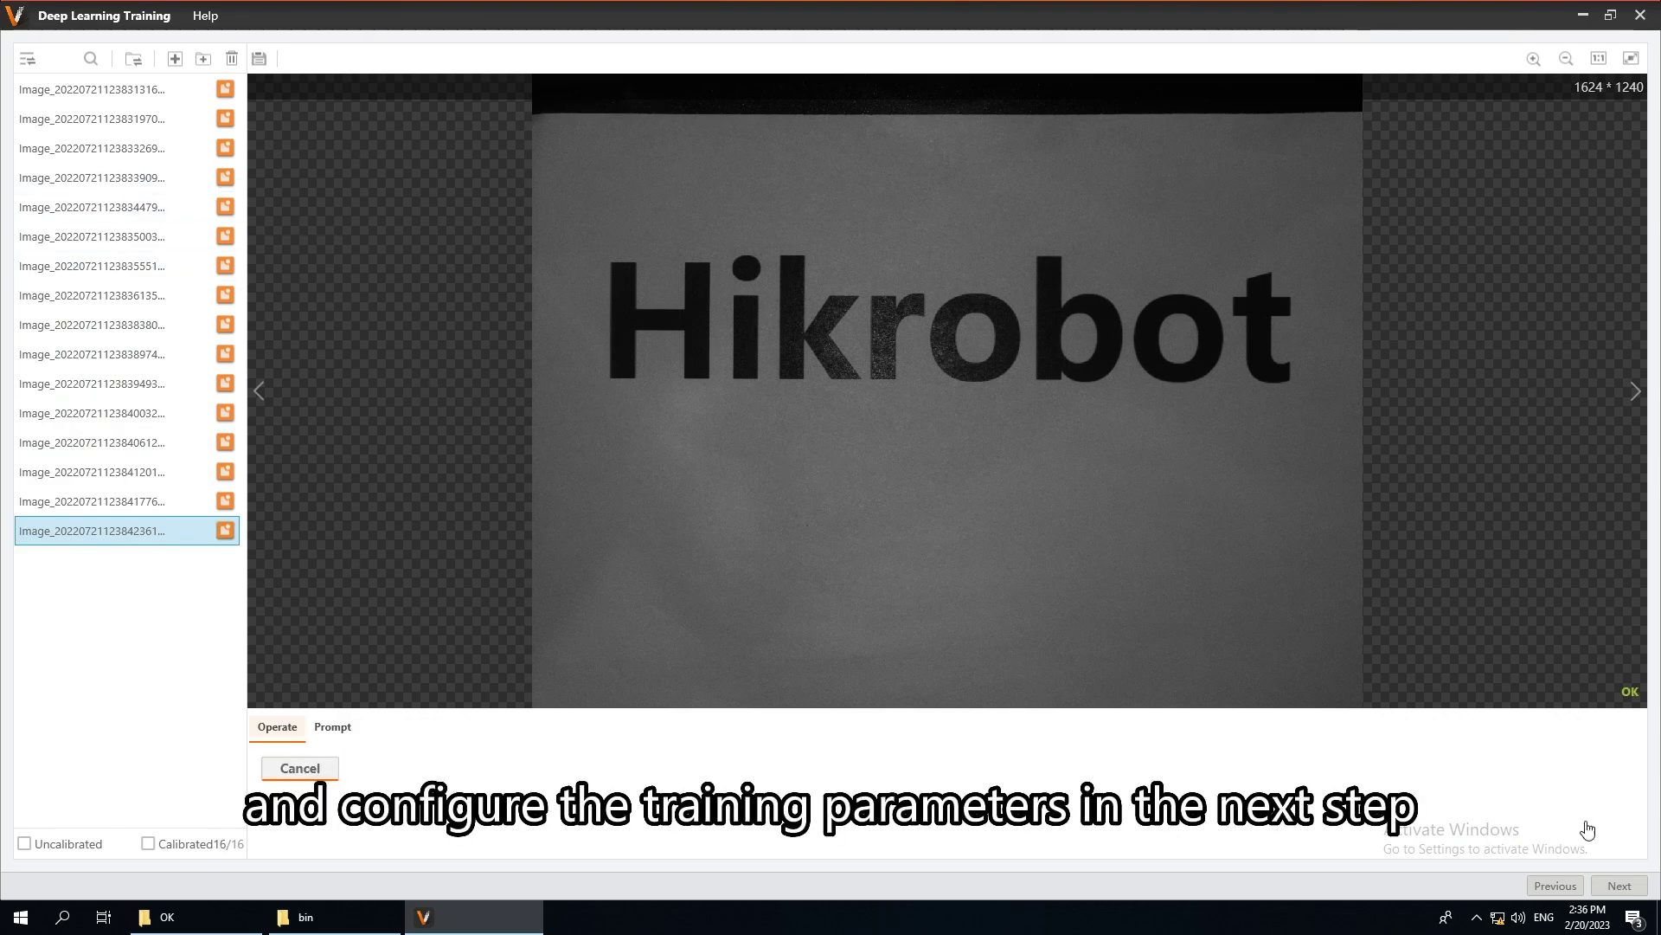
click(1621, 888)
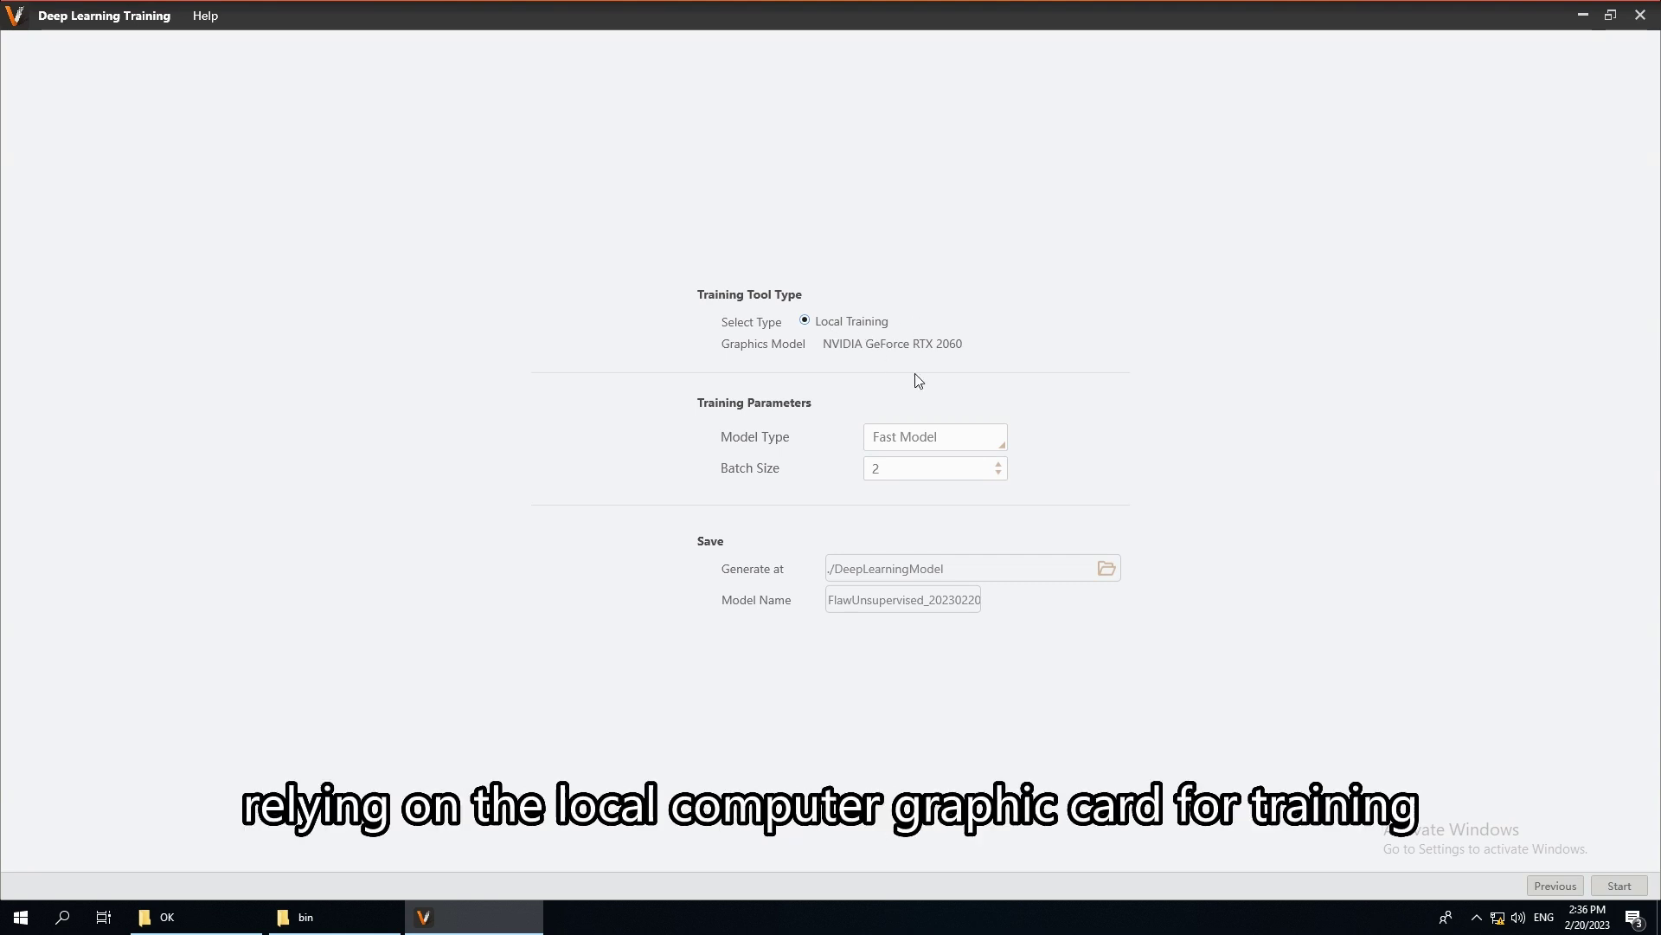
Step: Set Model Type to High Model, Batch Size to 4 and Epoch to 50
click(940, 437)
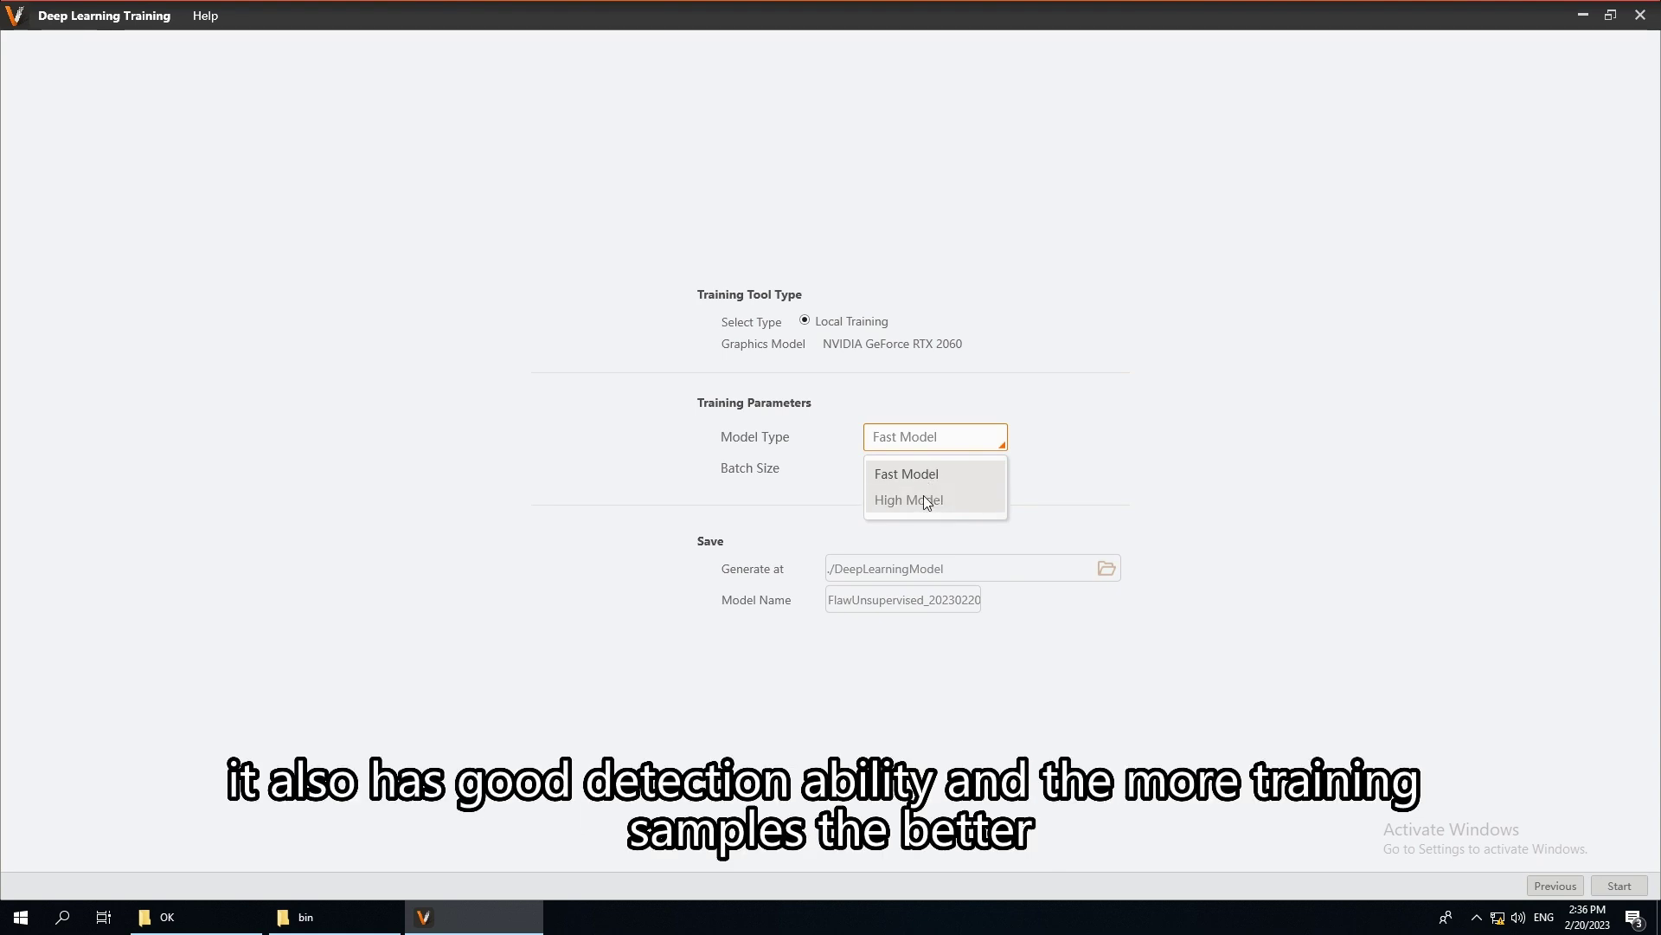
click(924, 500)
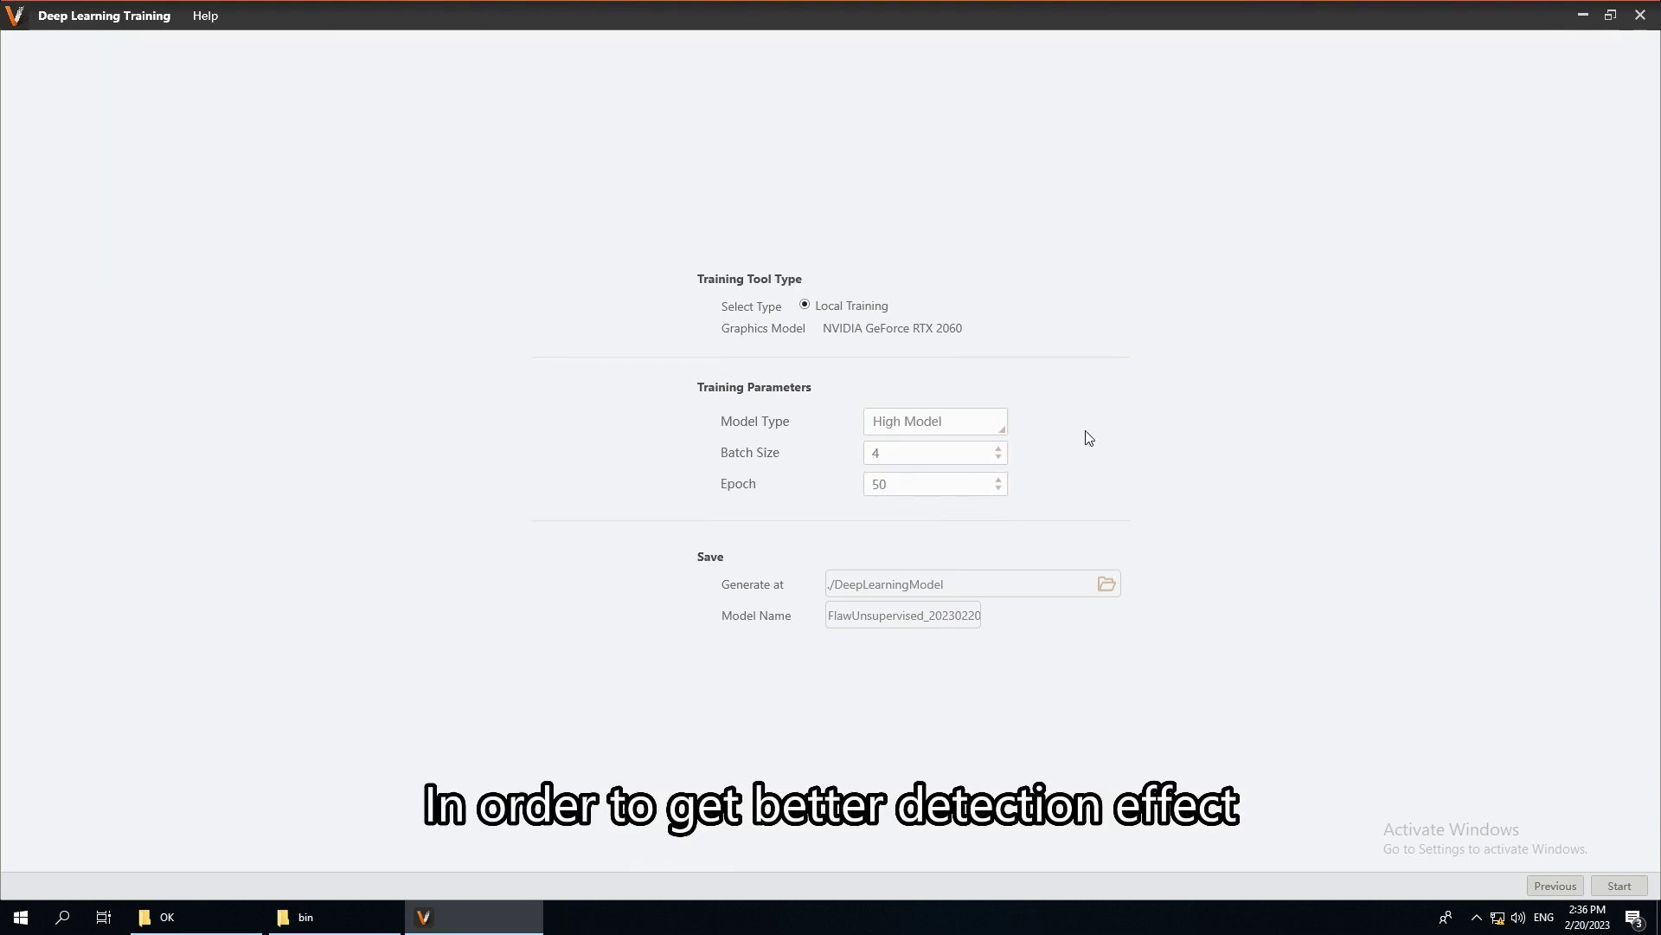
click(898, 455)
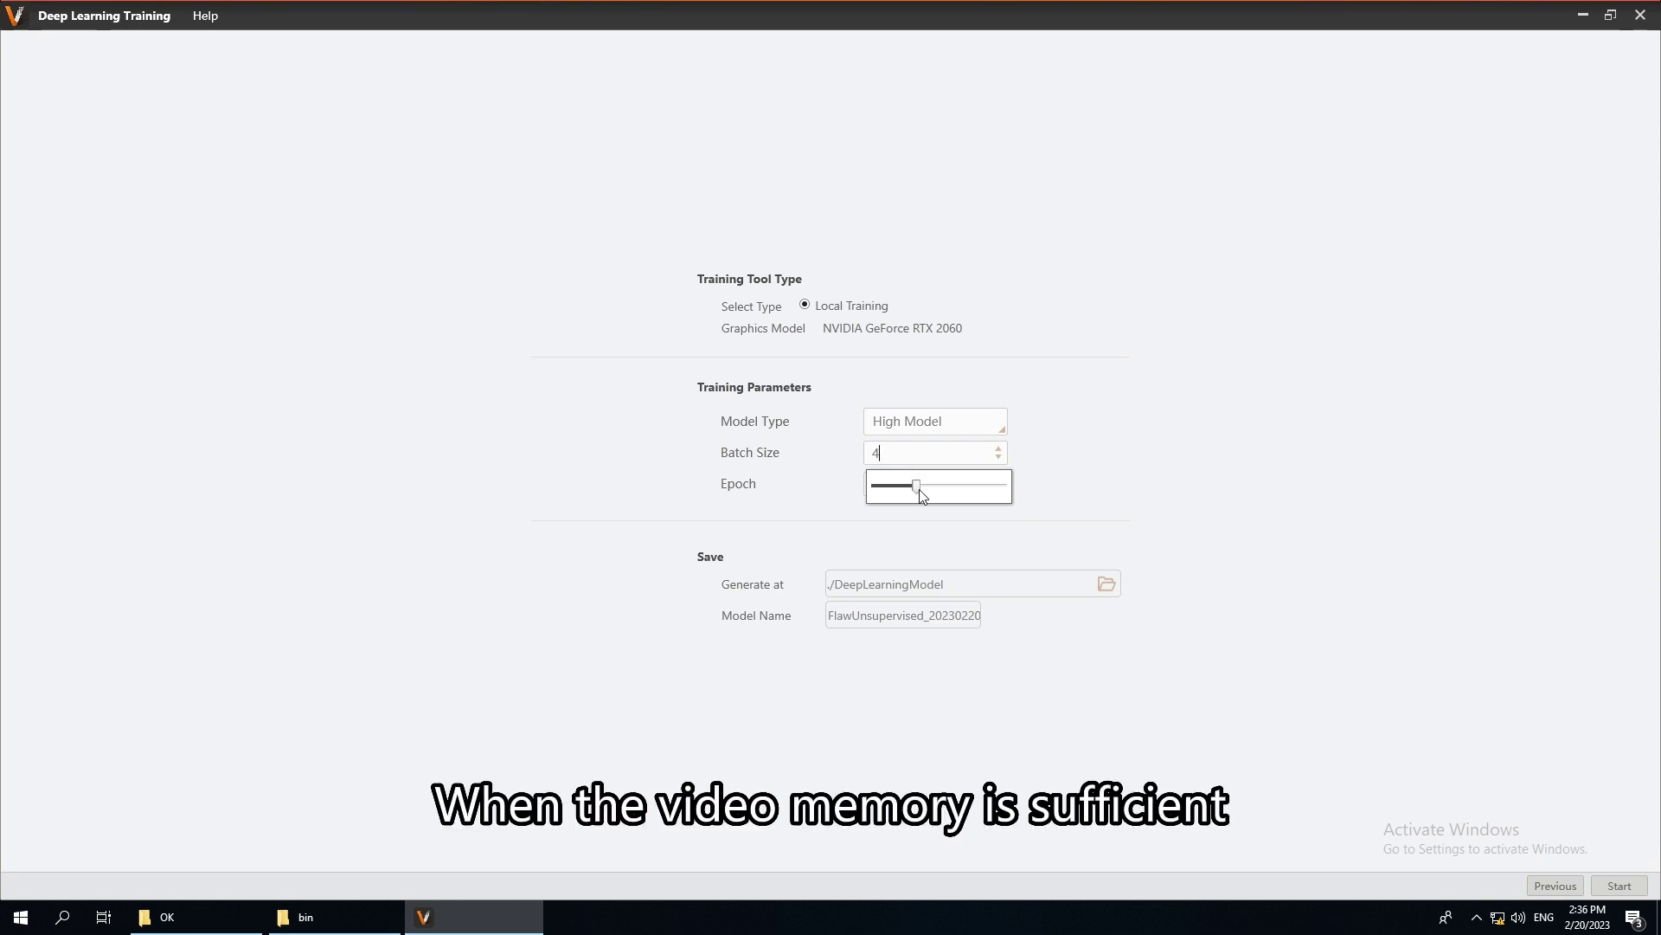
click(919, 490)
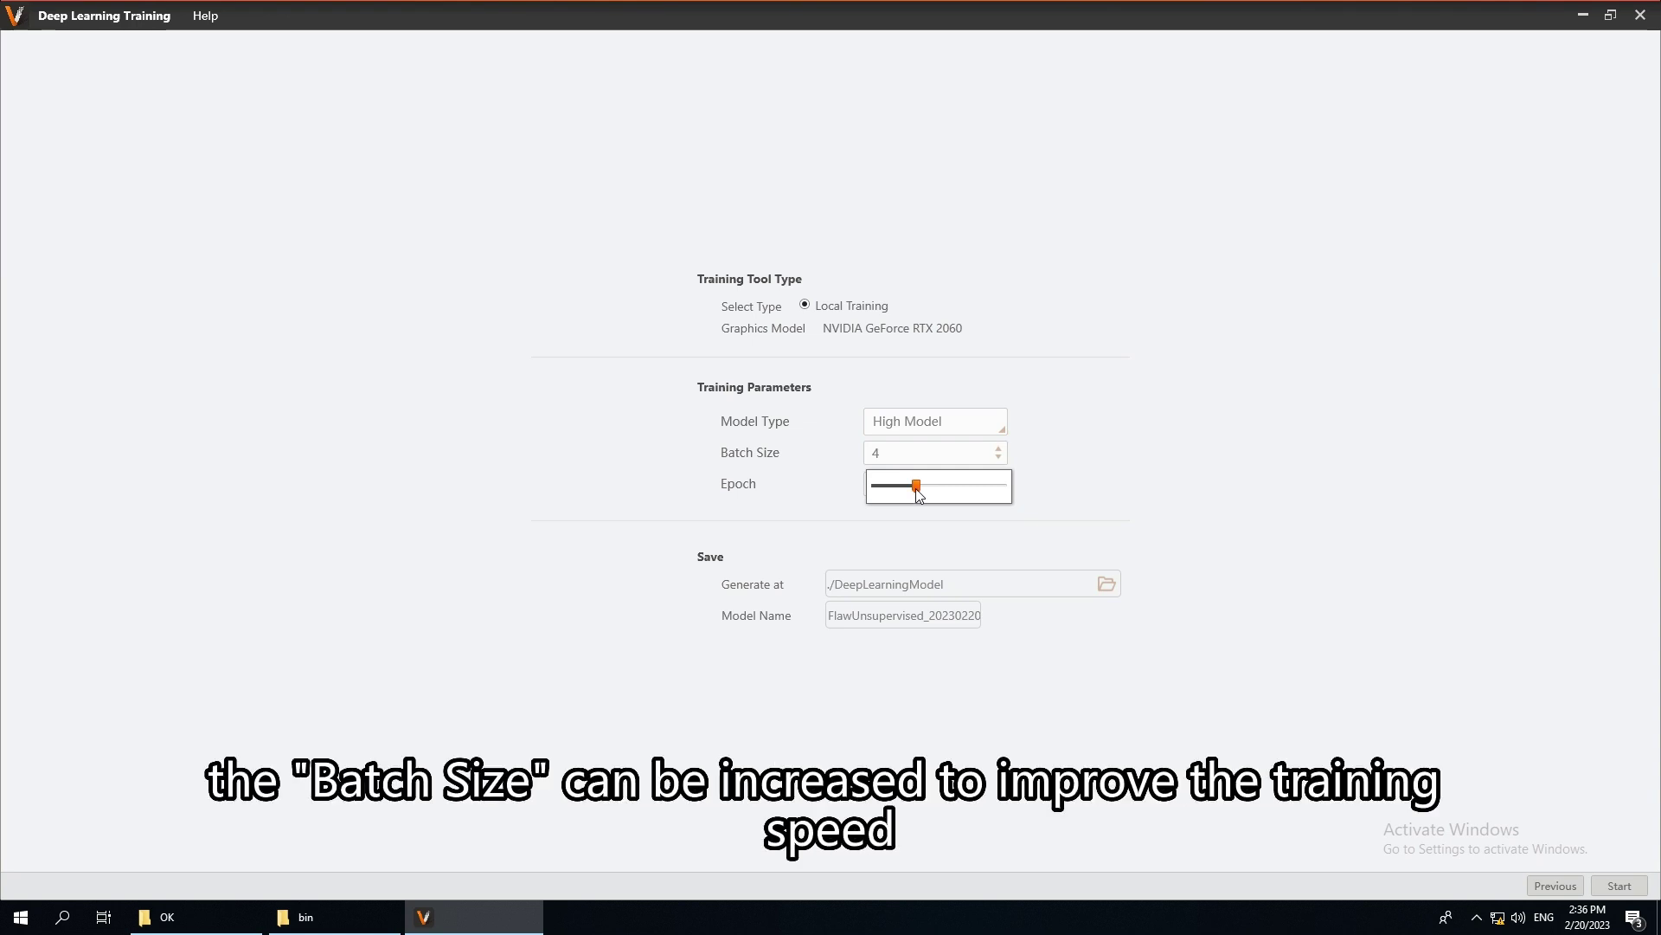
drag(916, 490, 919, 492)
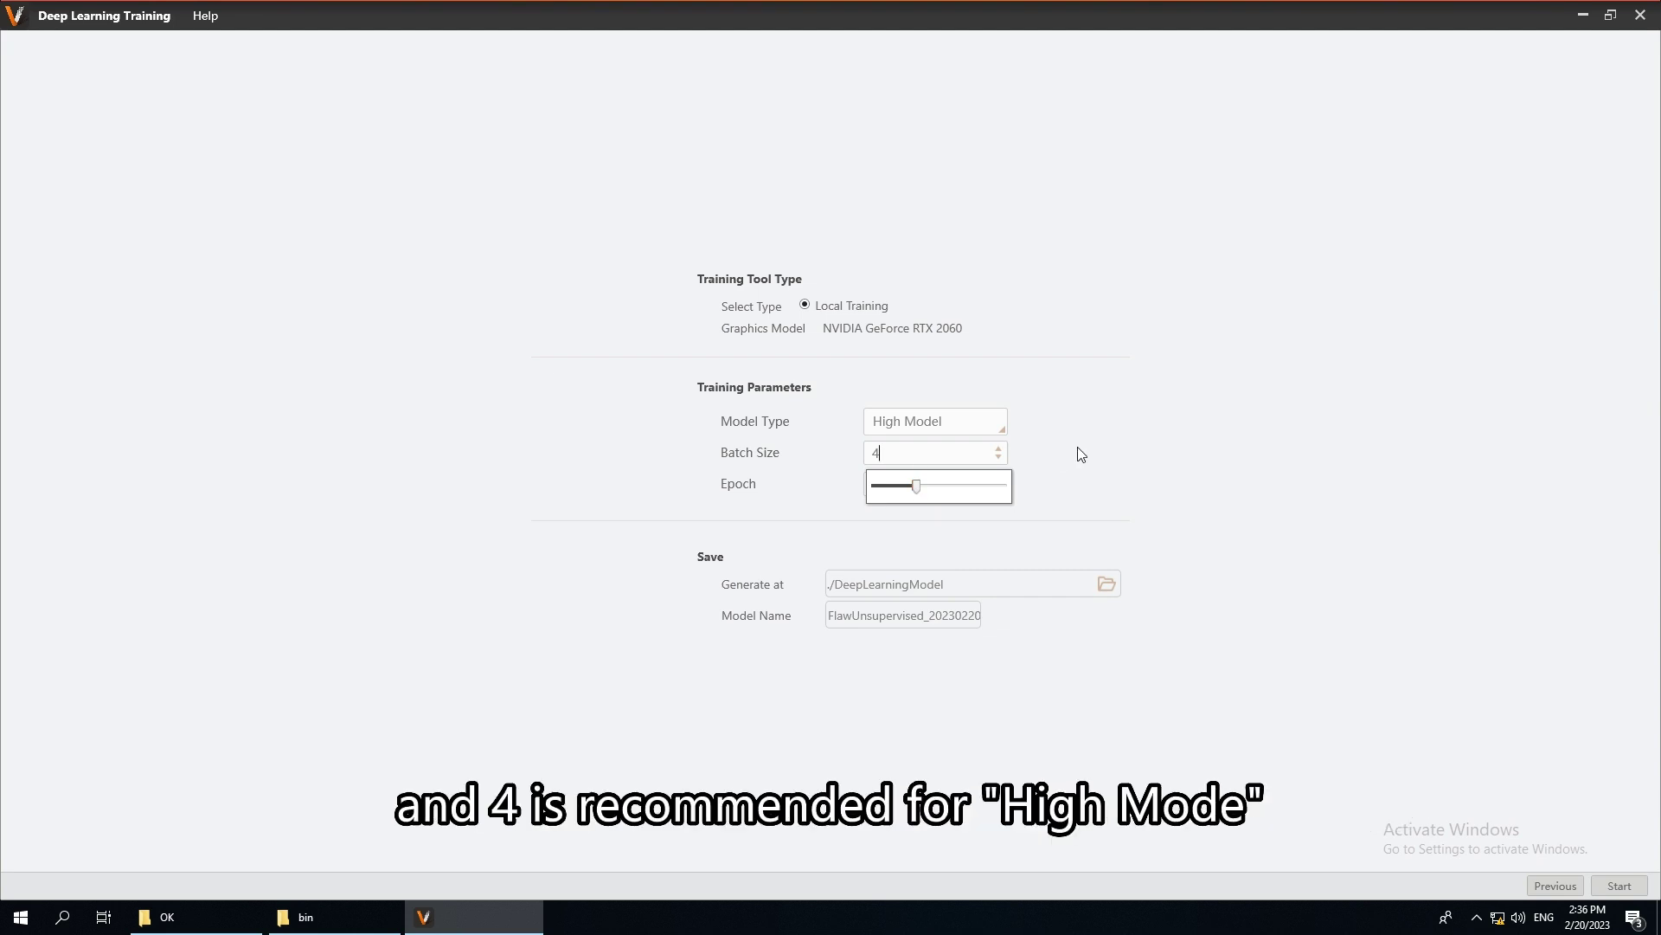
click(1078, 455)
click(920, 478)
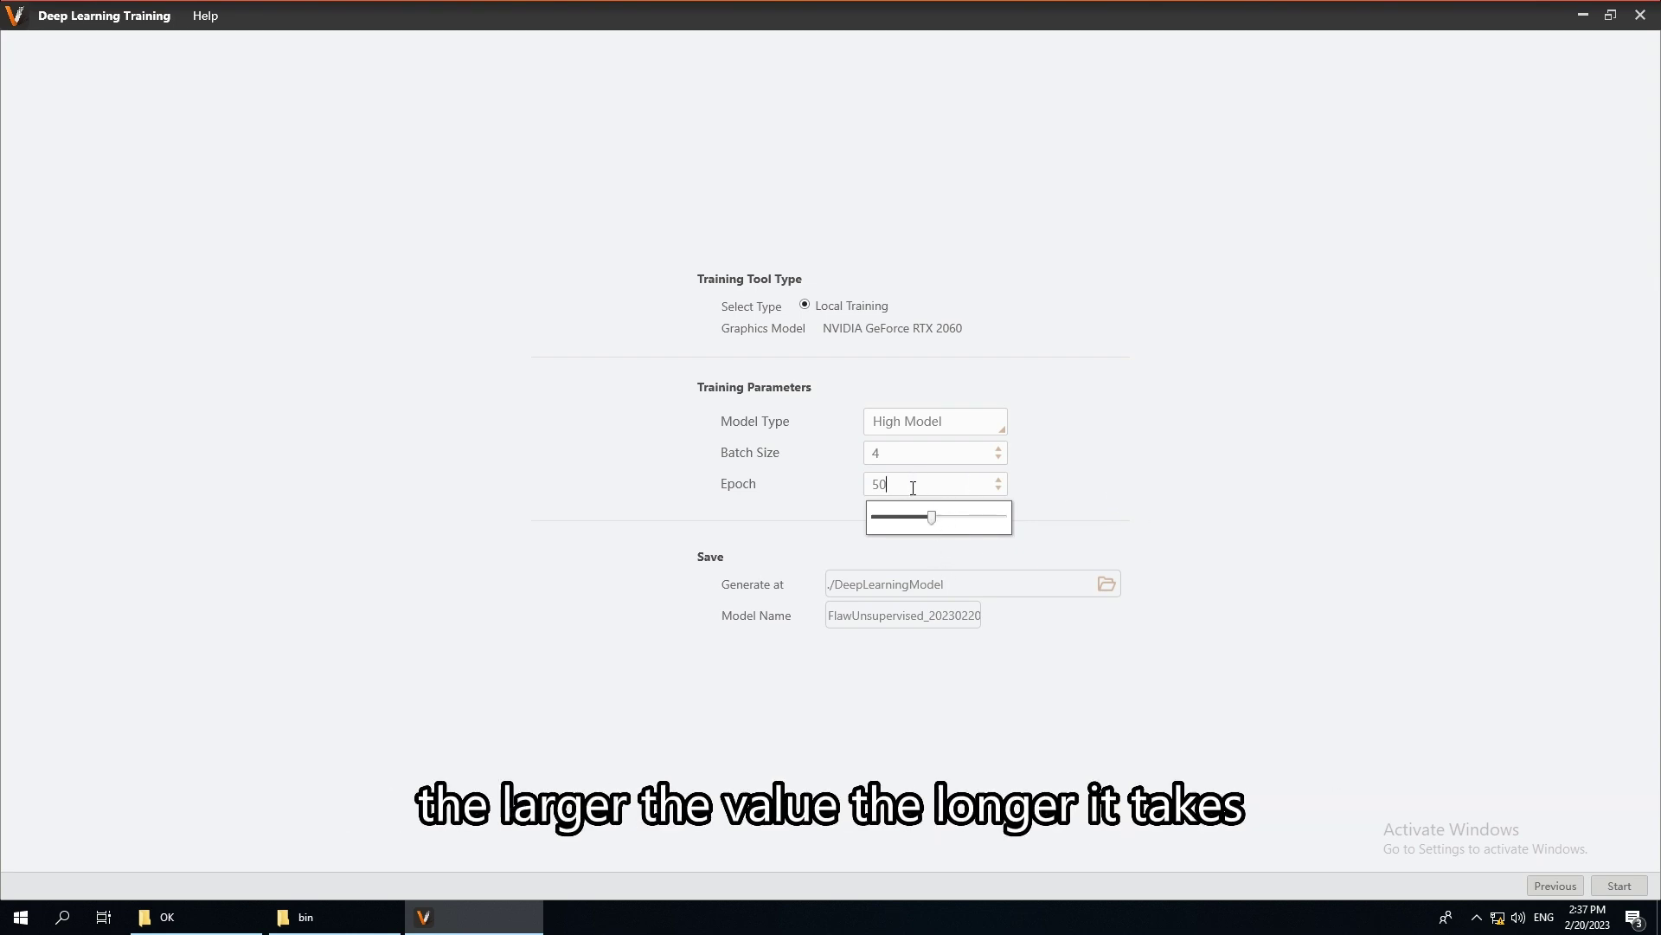
click(1036, 508)
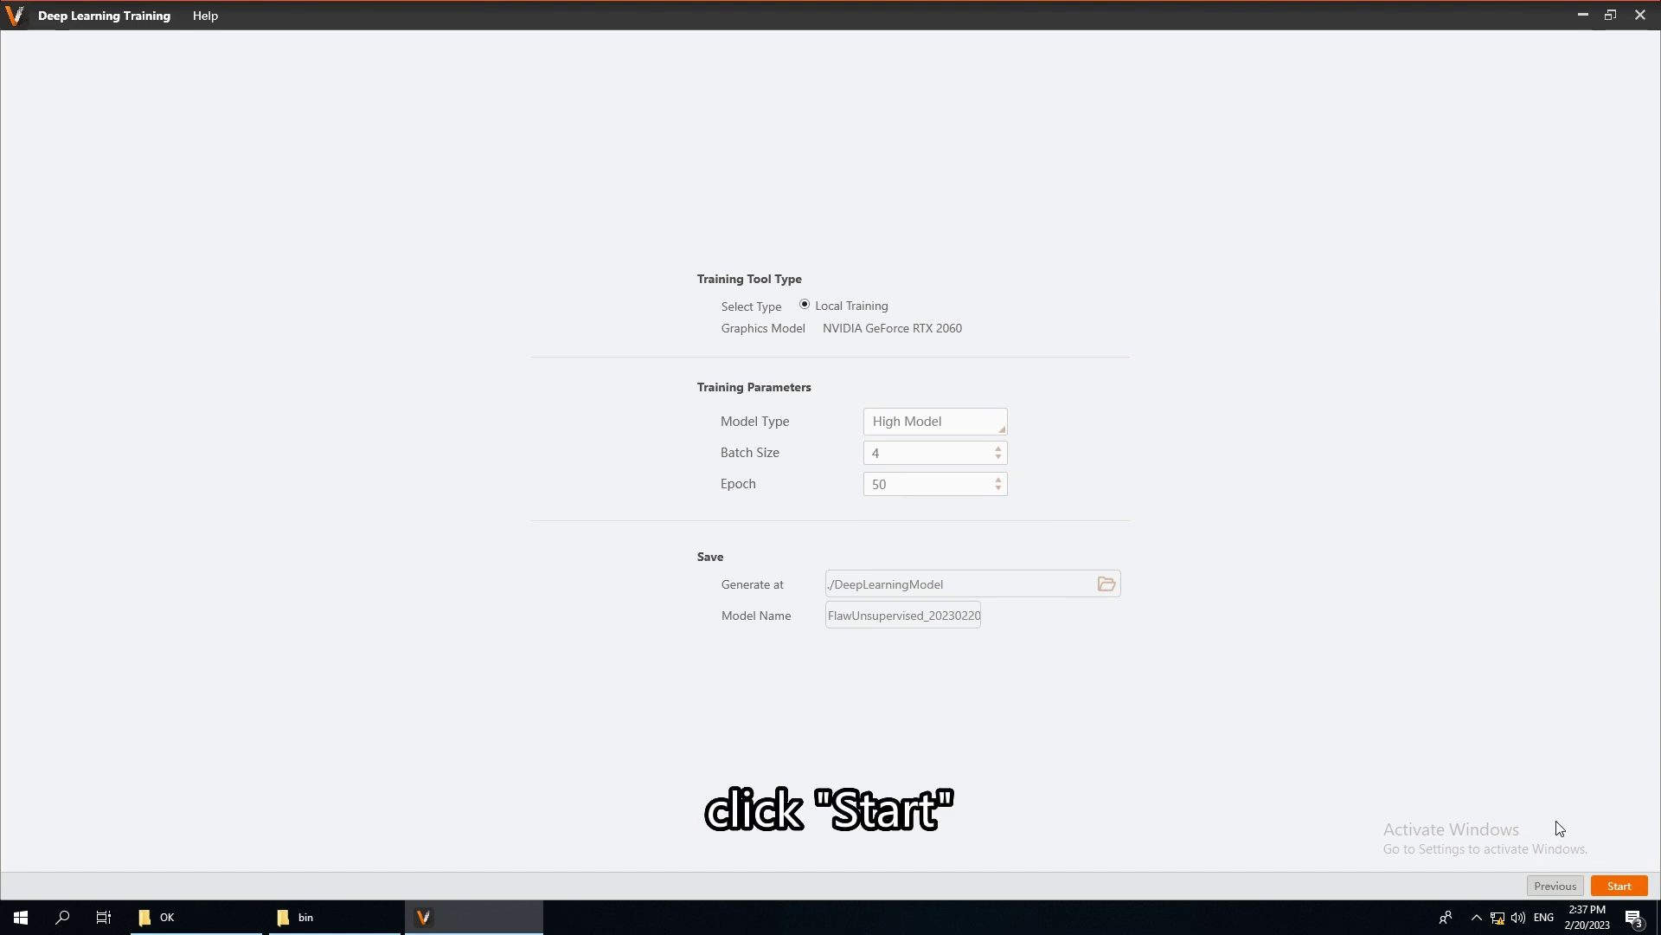
Step: Start training the unsupervised segmentation model on the RTX 2060
click(1625, 888)
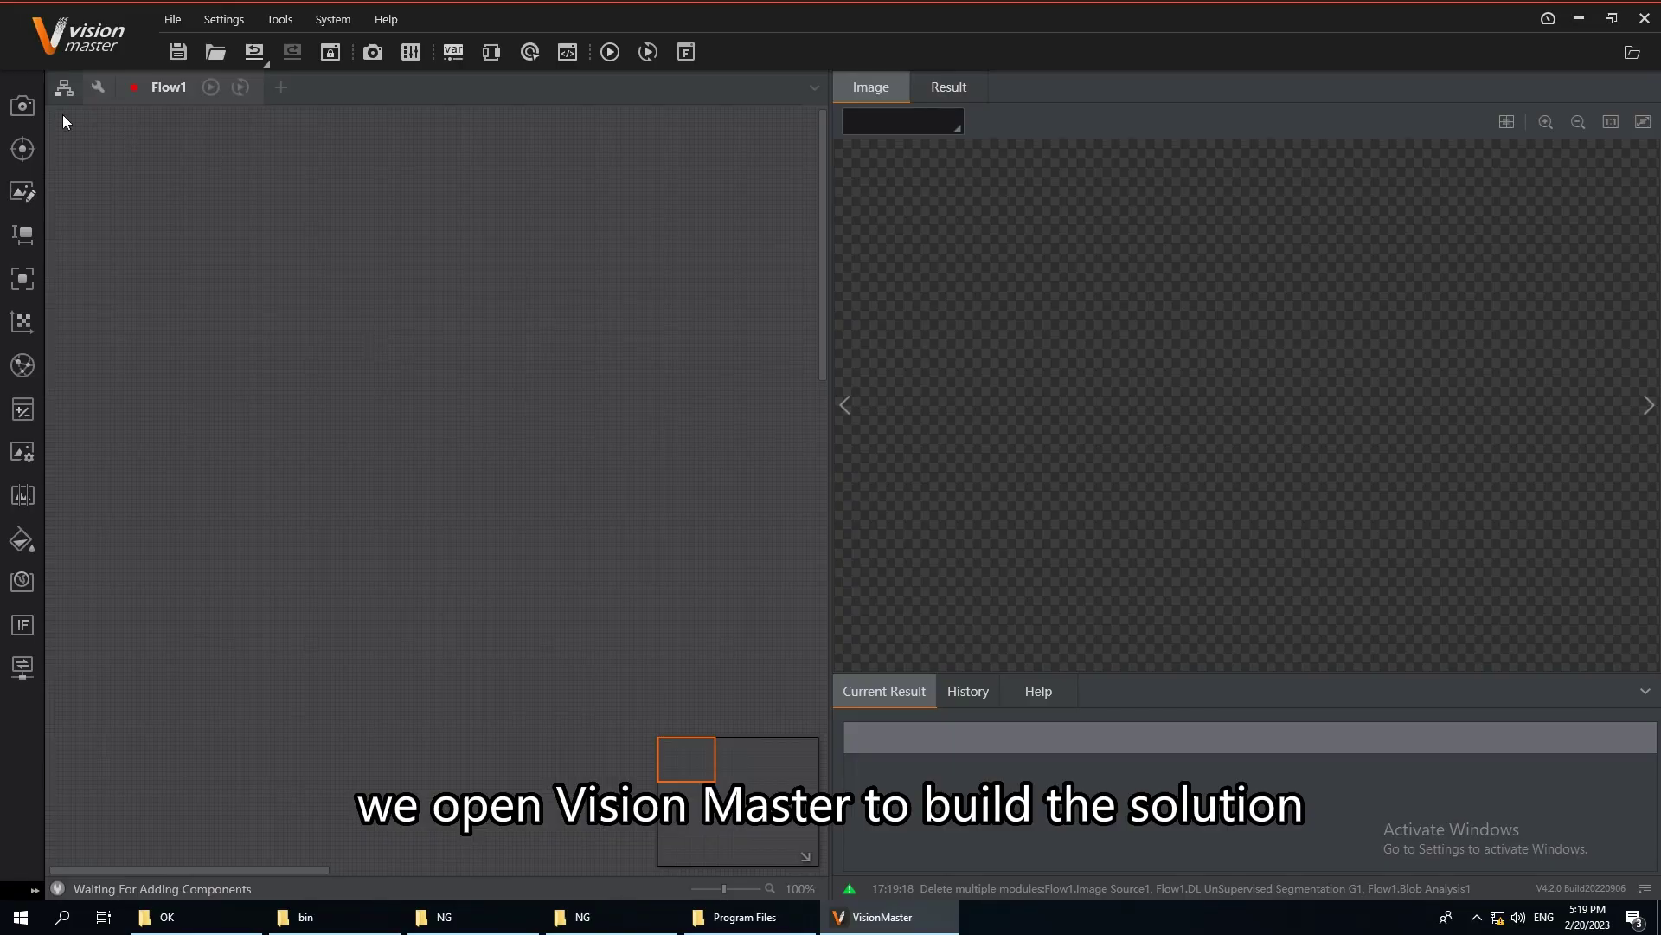
Step: Add an Image Source to Flow1 loading the NG images from image_segmentation_0721
click(22, 106)
drag(78, 147, 419, 218)
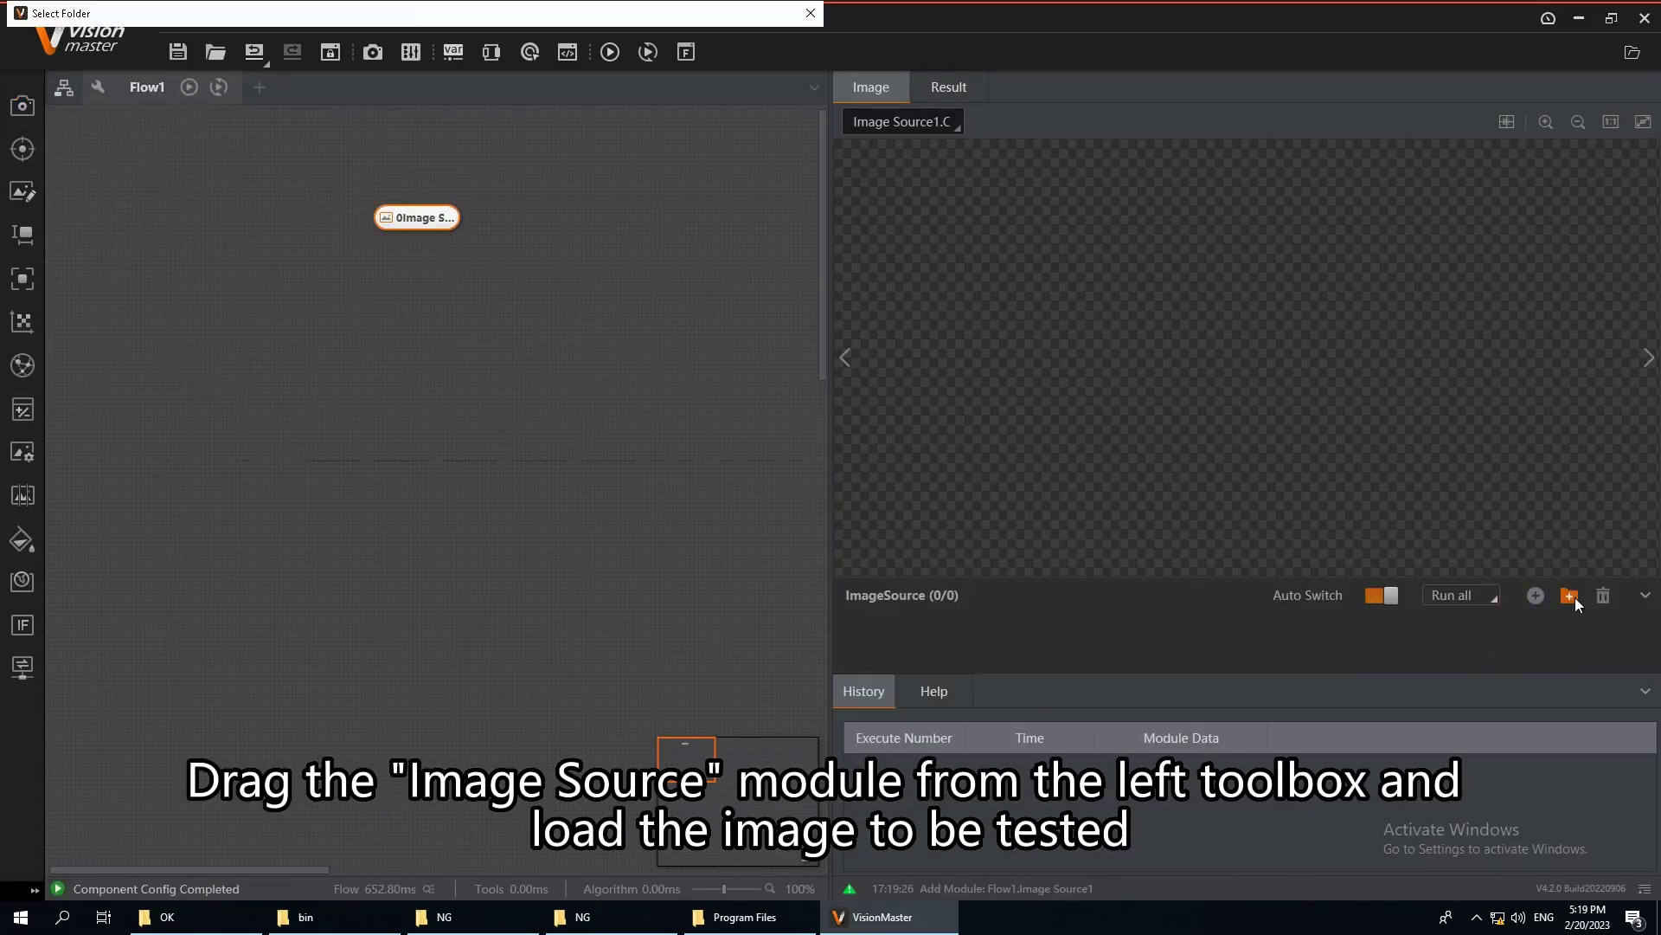
click(1572, 596)
click(294, 121)
double_click(295, 121)
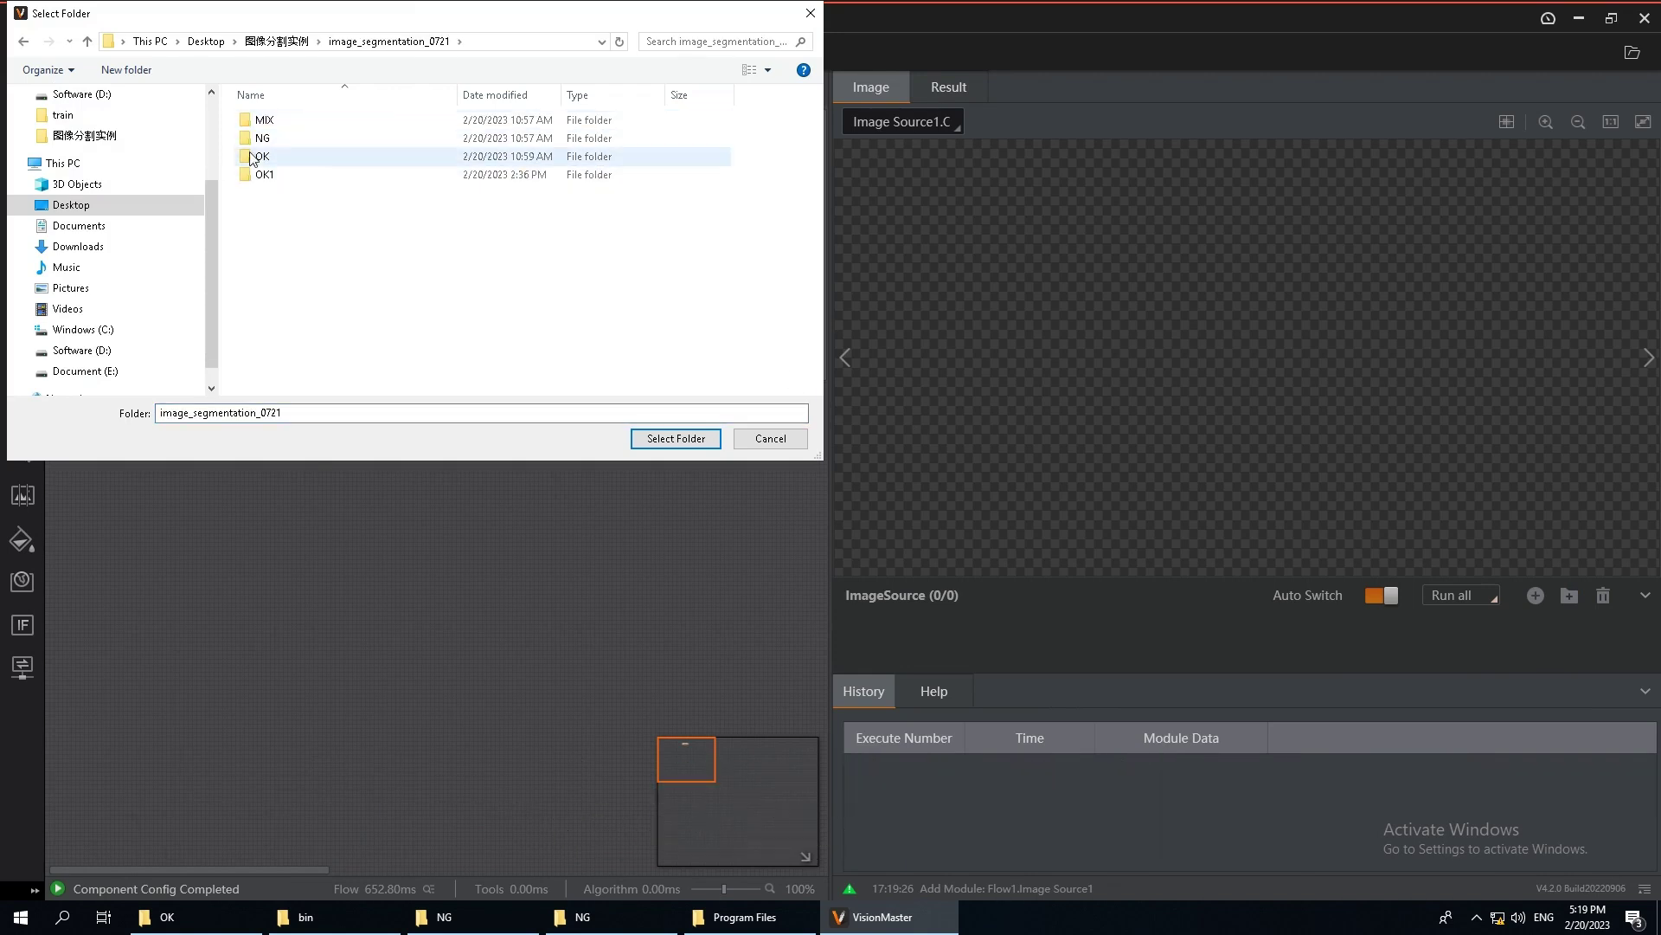
double_click(277, 139)
click(671, 438)
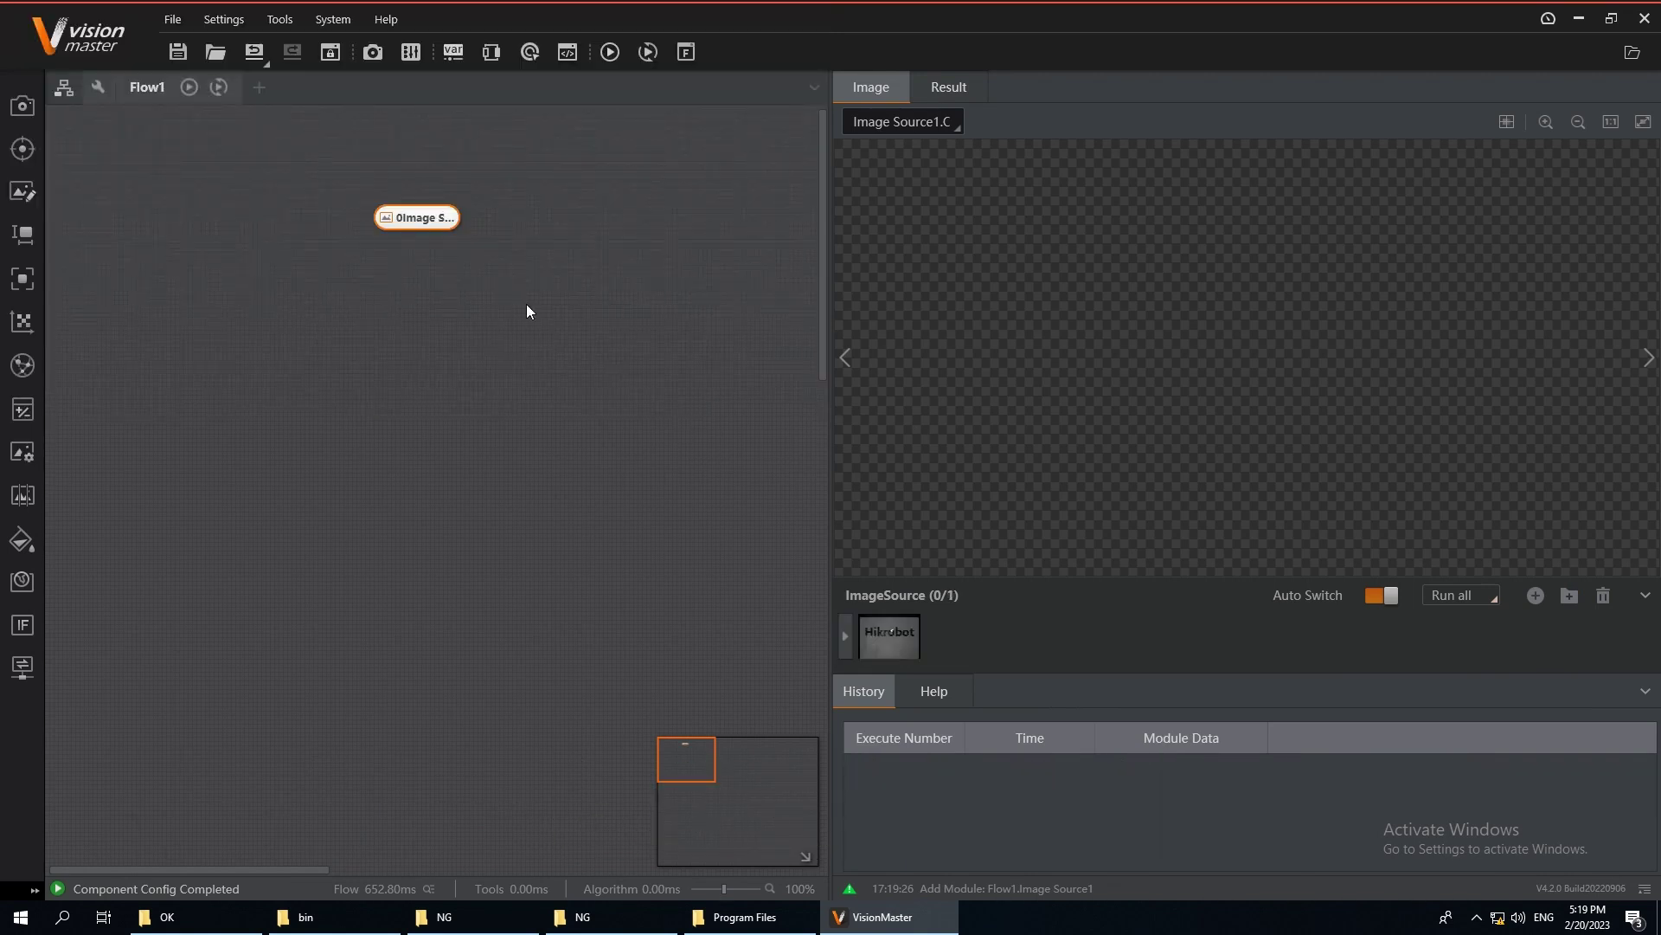
Step: Connect a DL UnSupervised Segmentation module below it, loaded with the trained .bin model
mouse_move(23, 366)
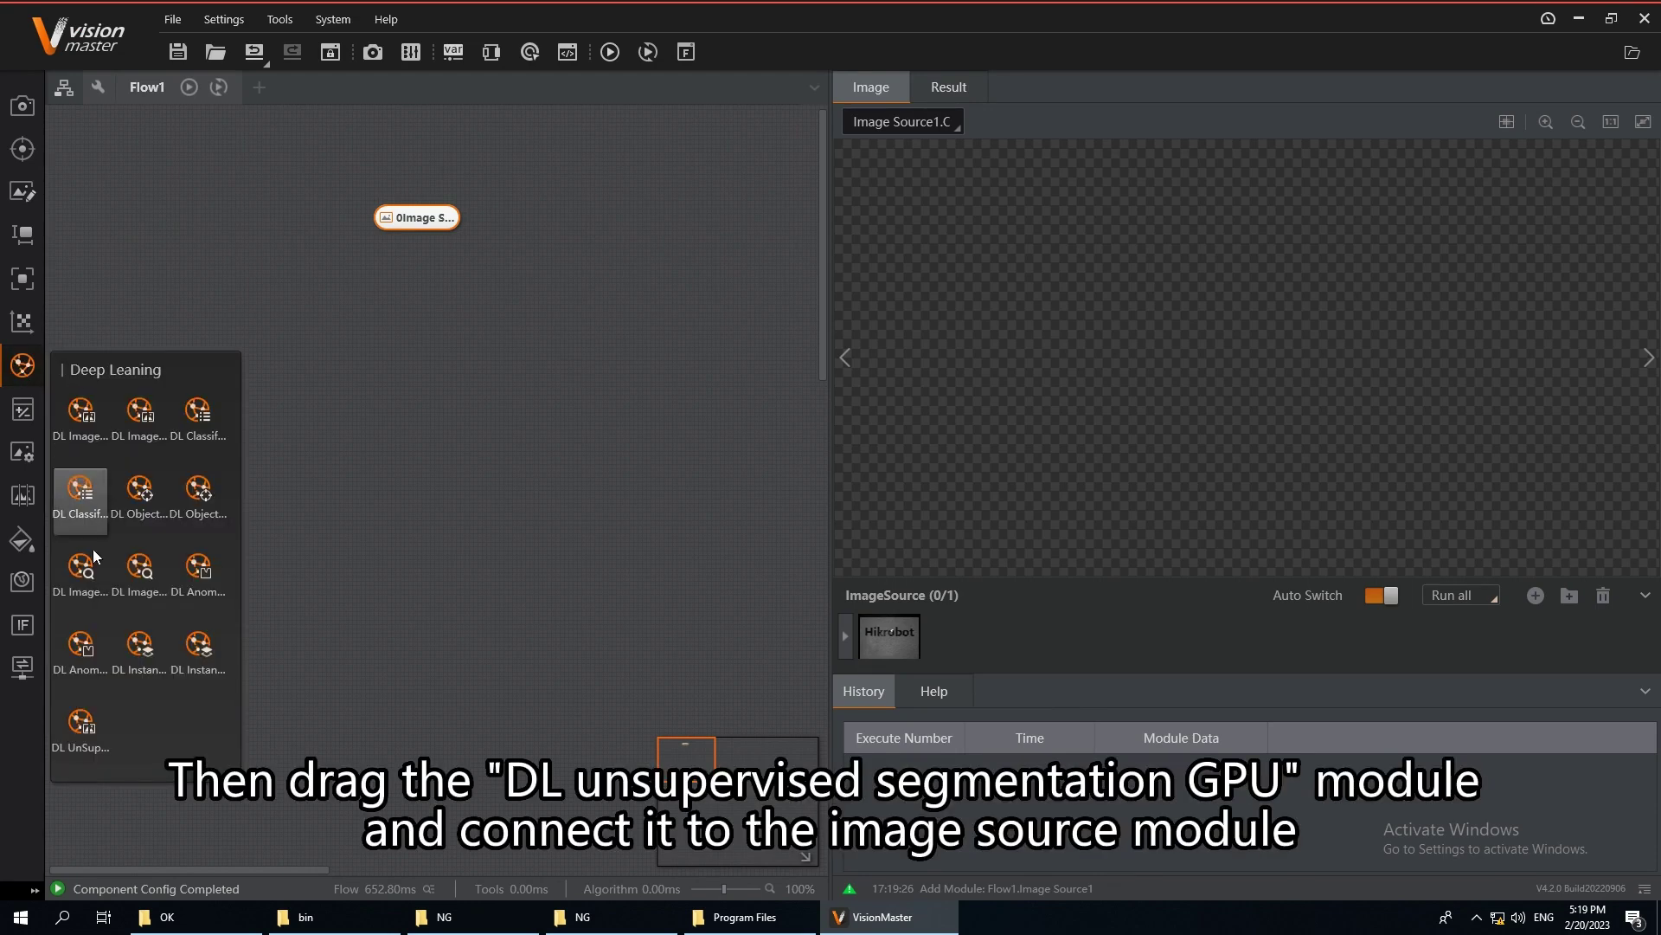
mouse_move(89, 723)
mouse_down()
mouse_move(473, 374)
mouse_move(419, 278)
mouse_up()
double_click(439, 278)
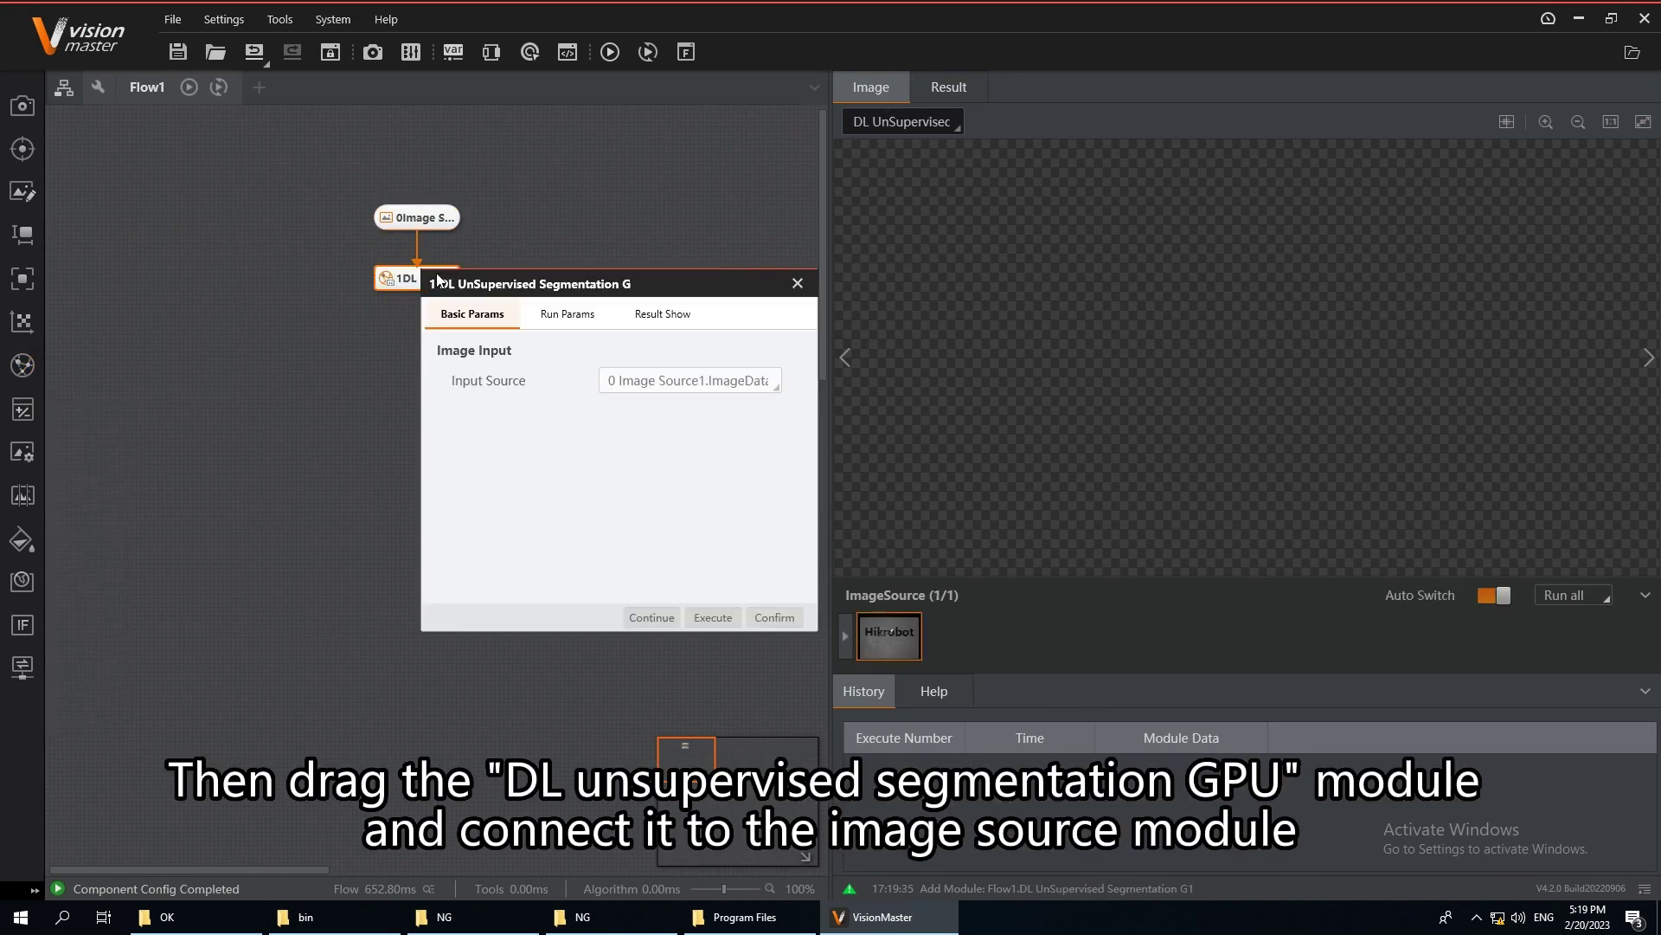
click(568, 320)
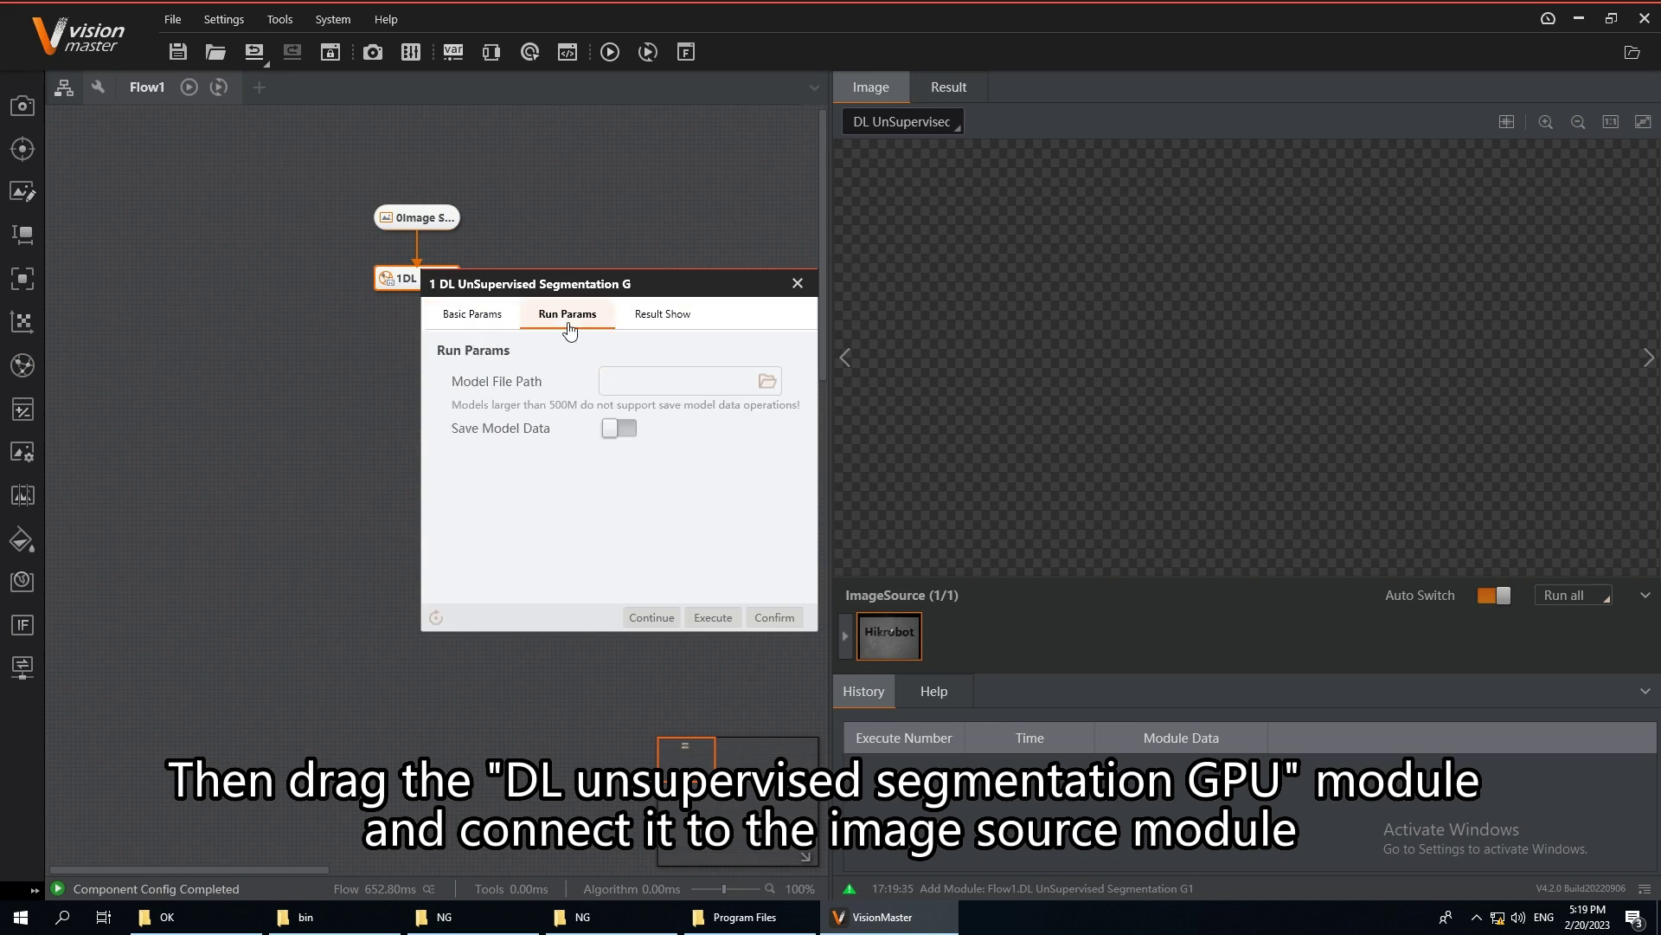
click(766, 381)
double_click(765, 407)
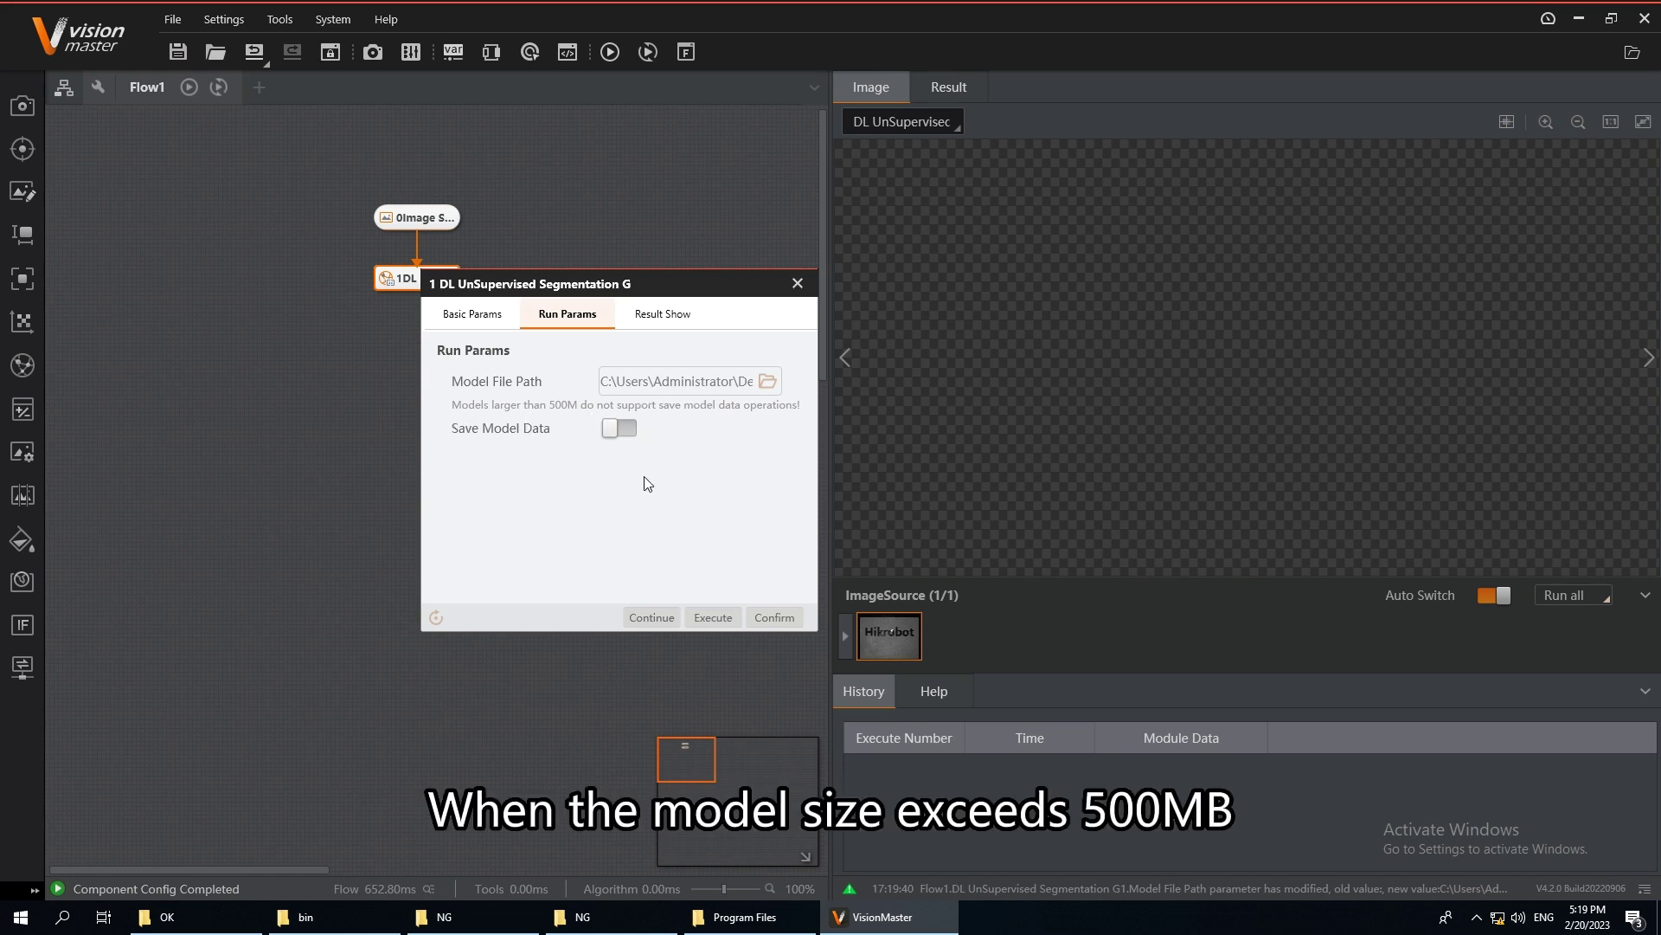
click(771, 620)
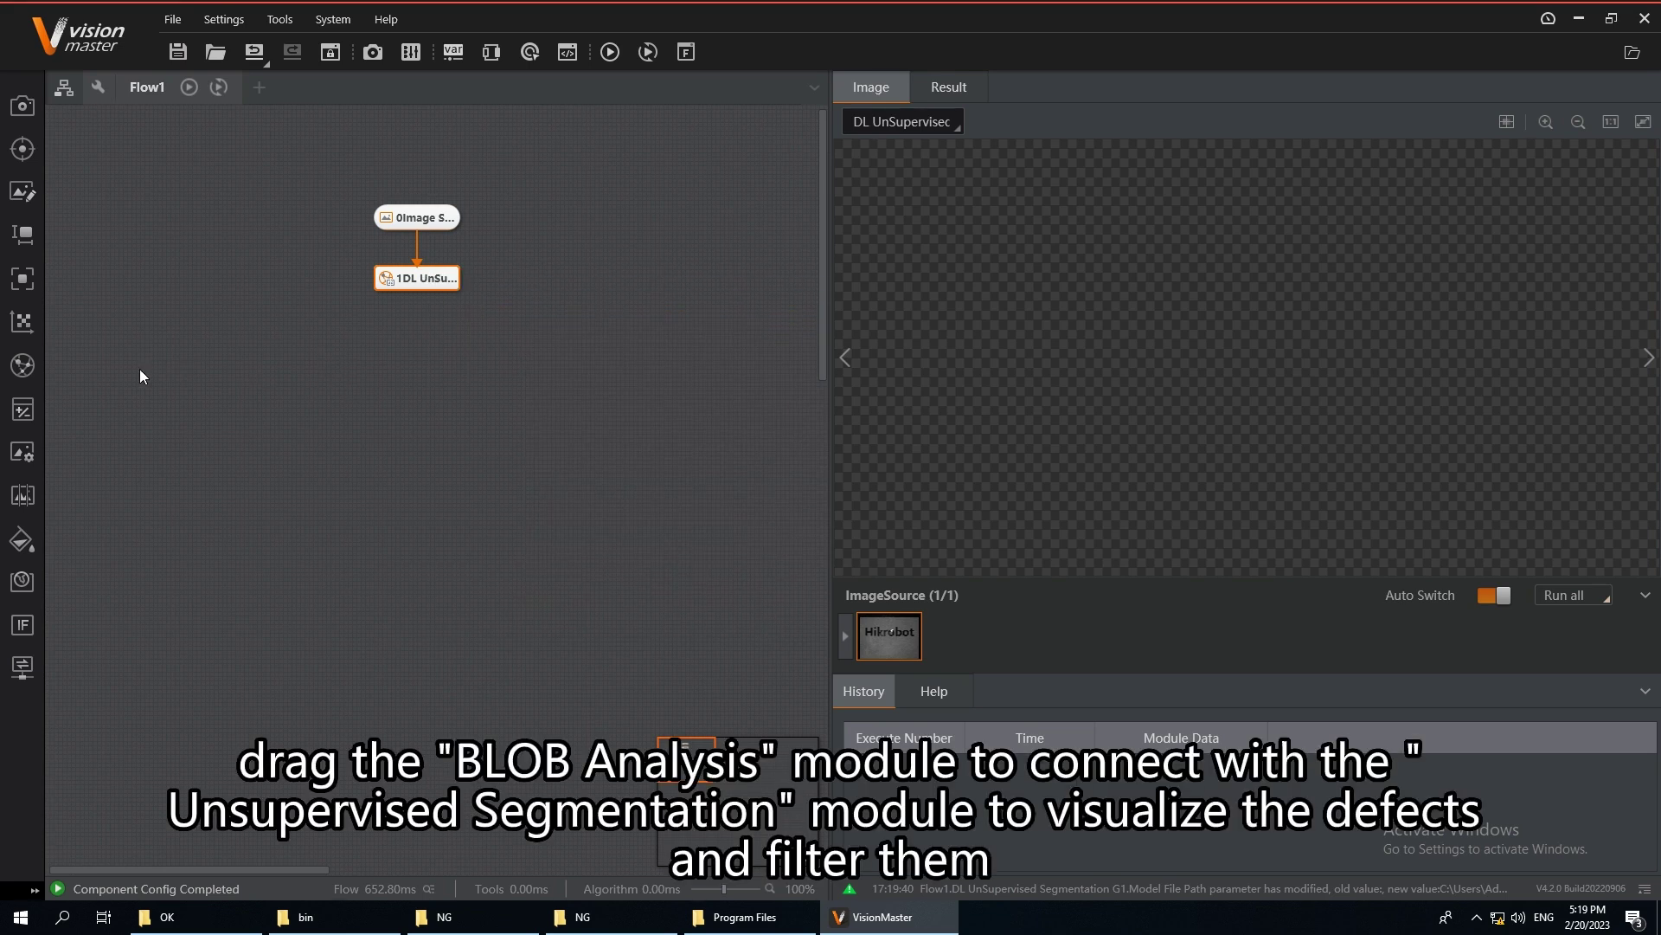
Step: Place a Blob Analysis module connected below the DL segmentation node
click(23, 149)
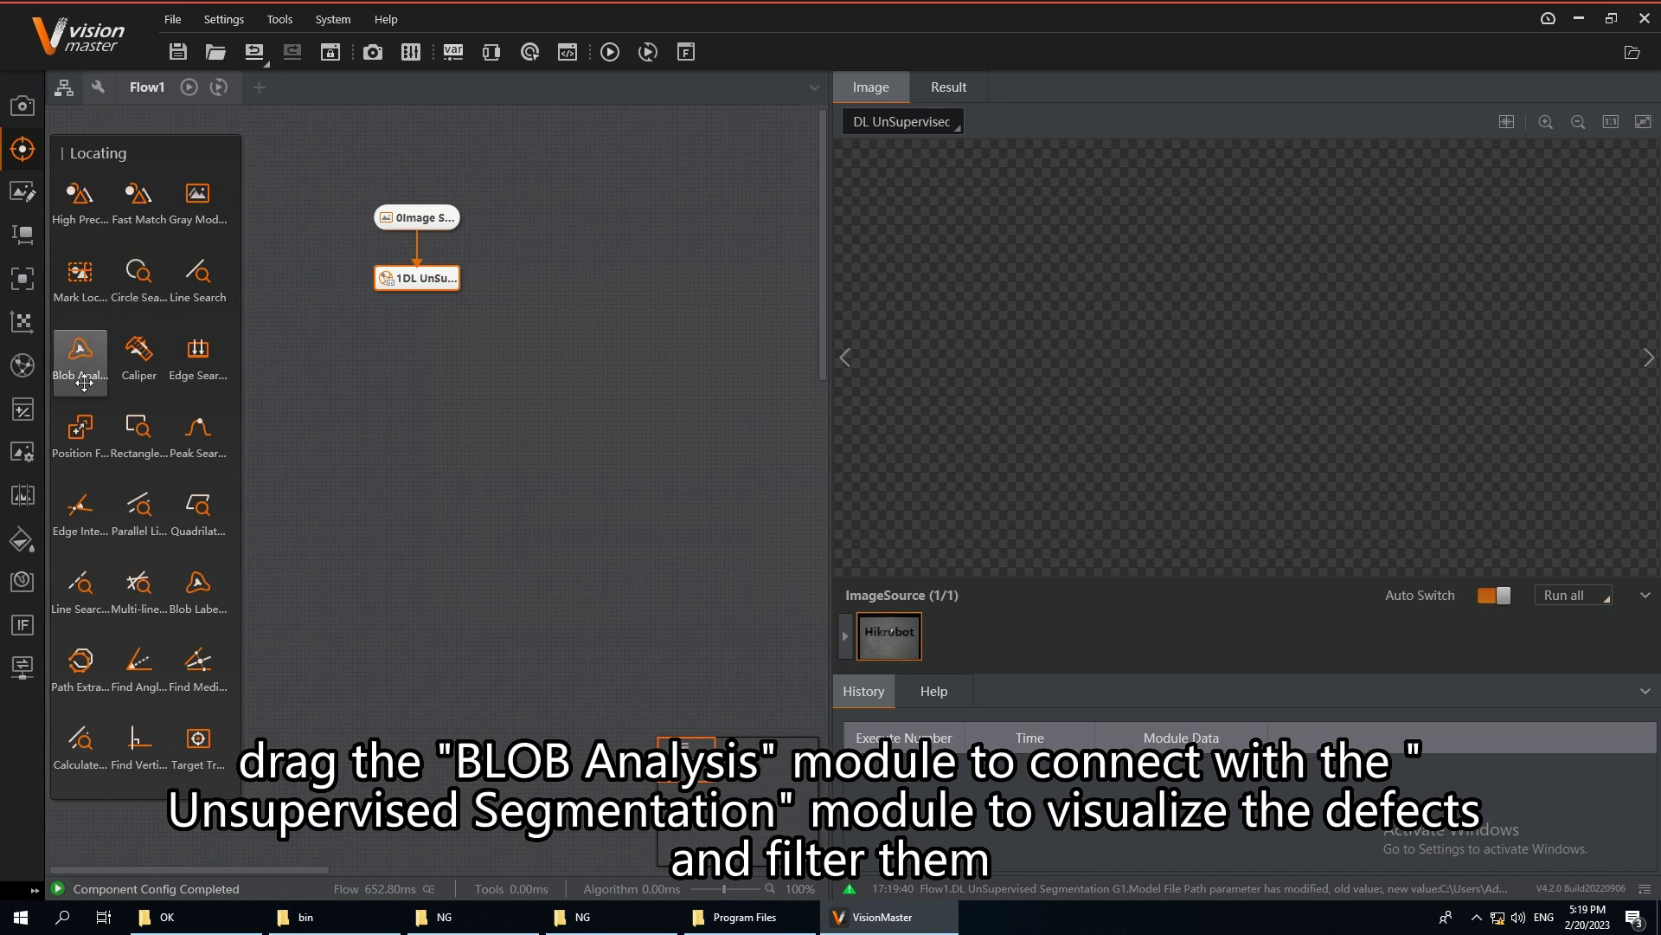
drag(79, 365, 422, 364)
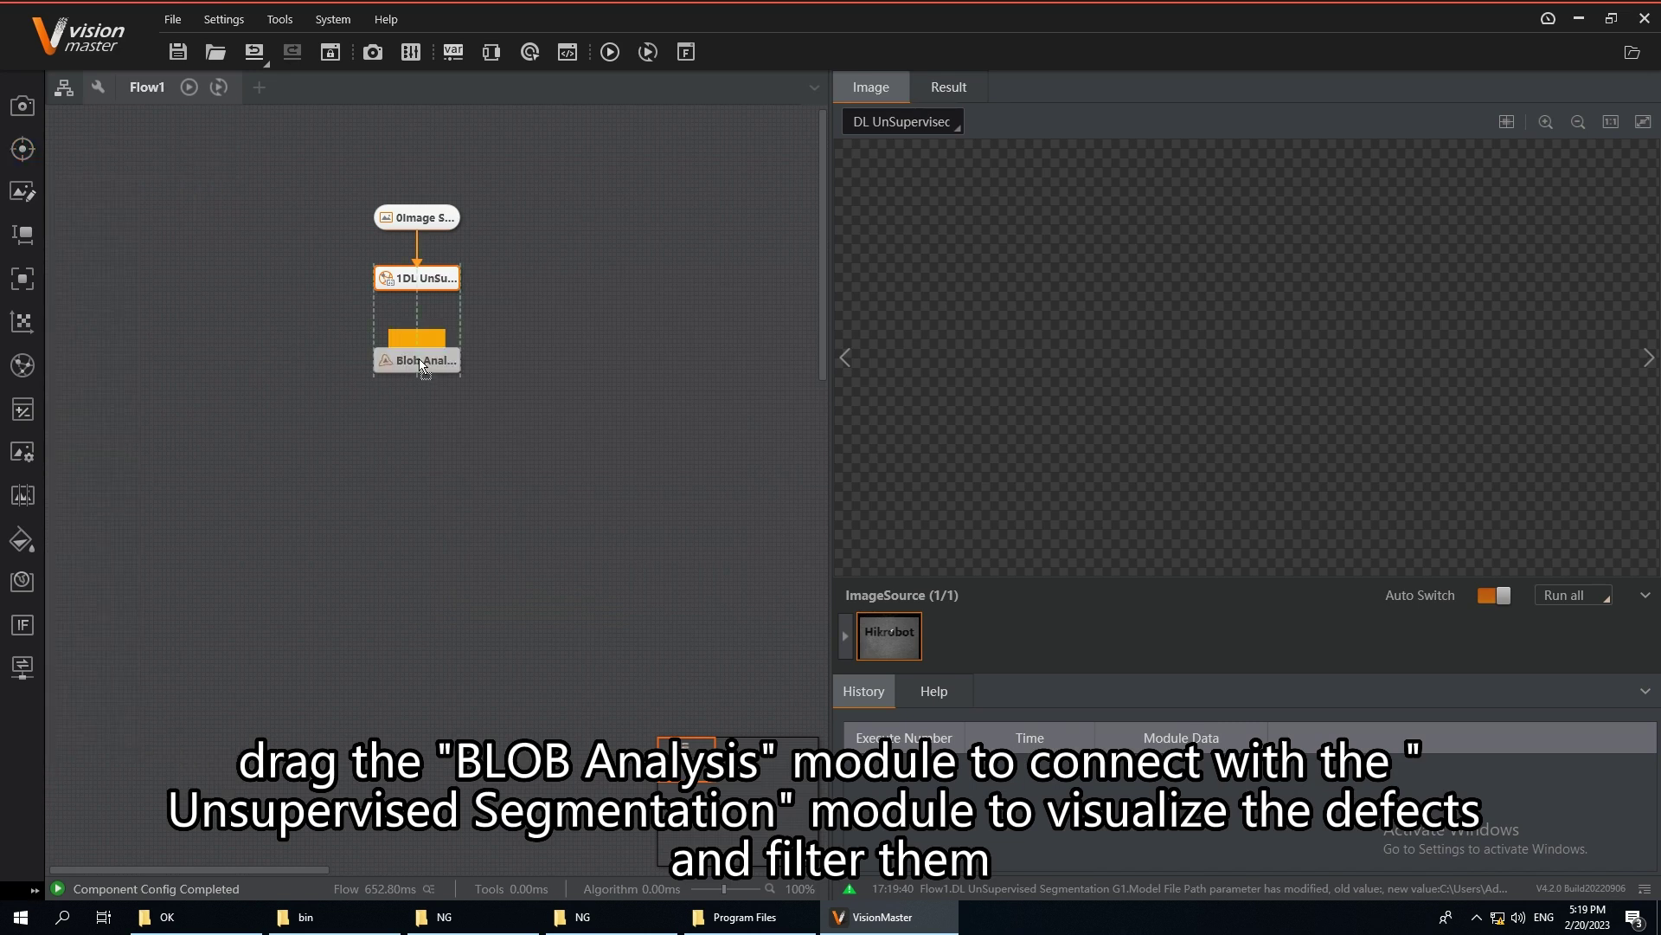
drag(422, 365, 421, 362)
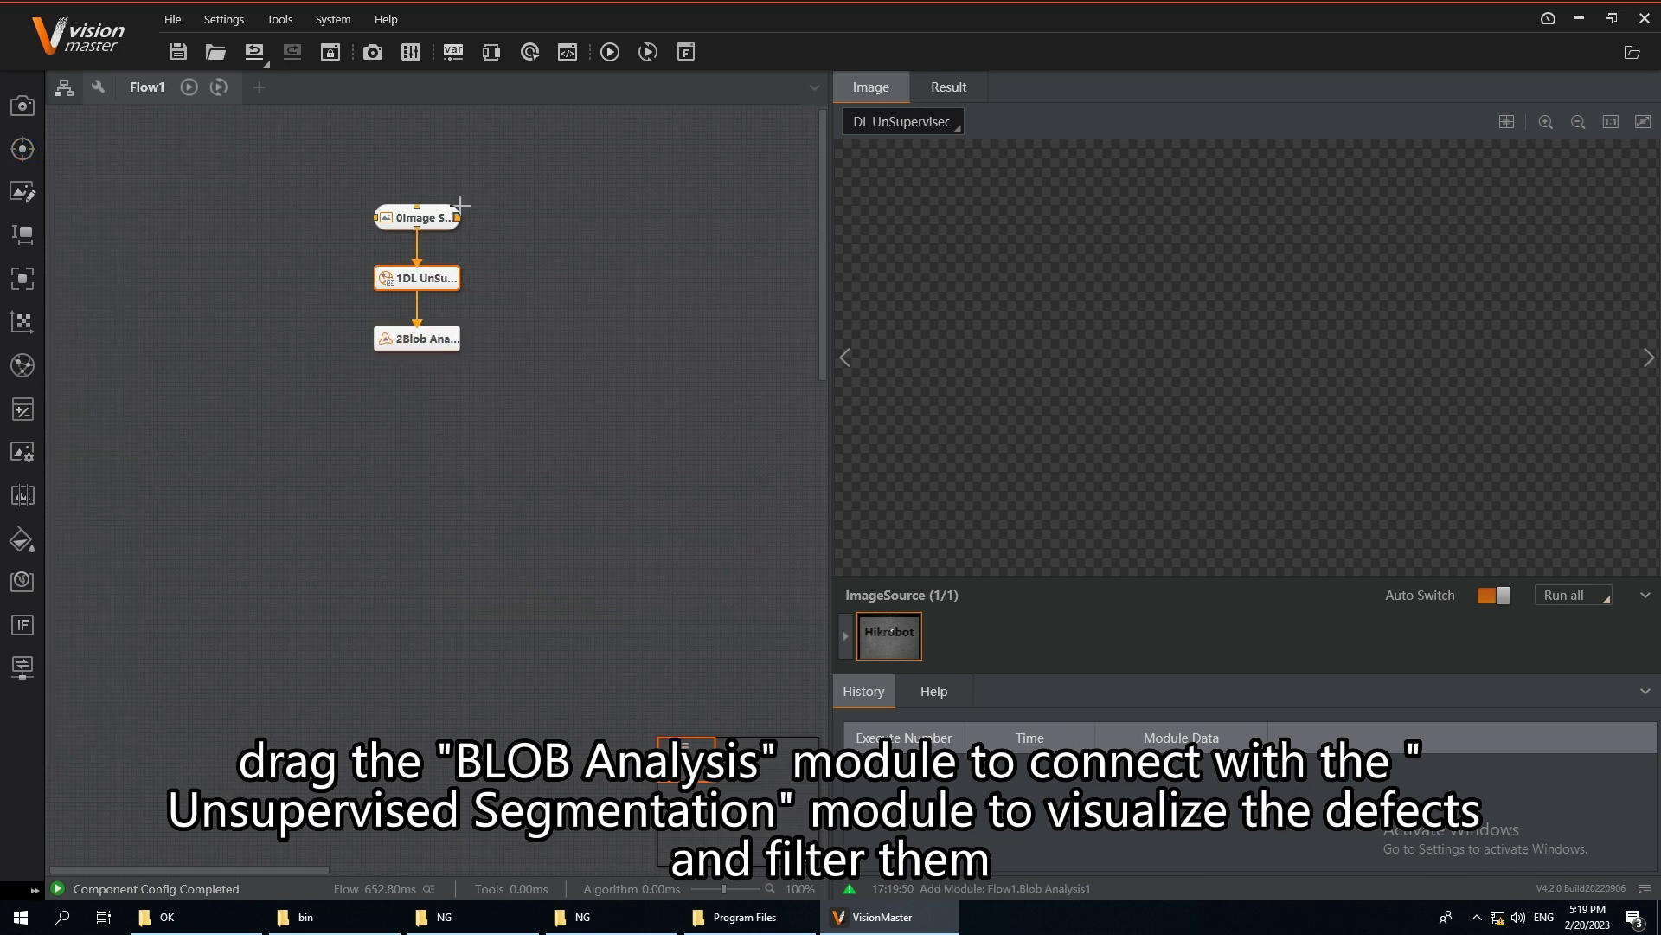
Step: Feed Blob Analysis the probability image with Brighter Than Background polarity
double_click(439, 341)
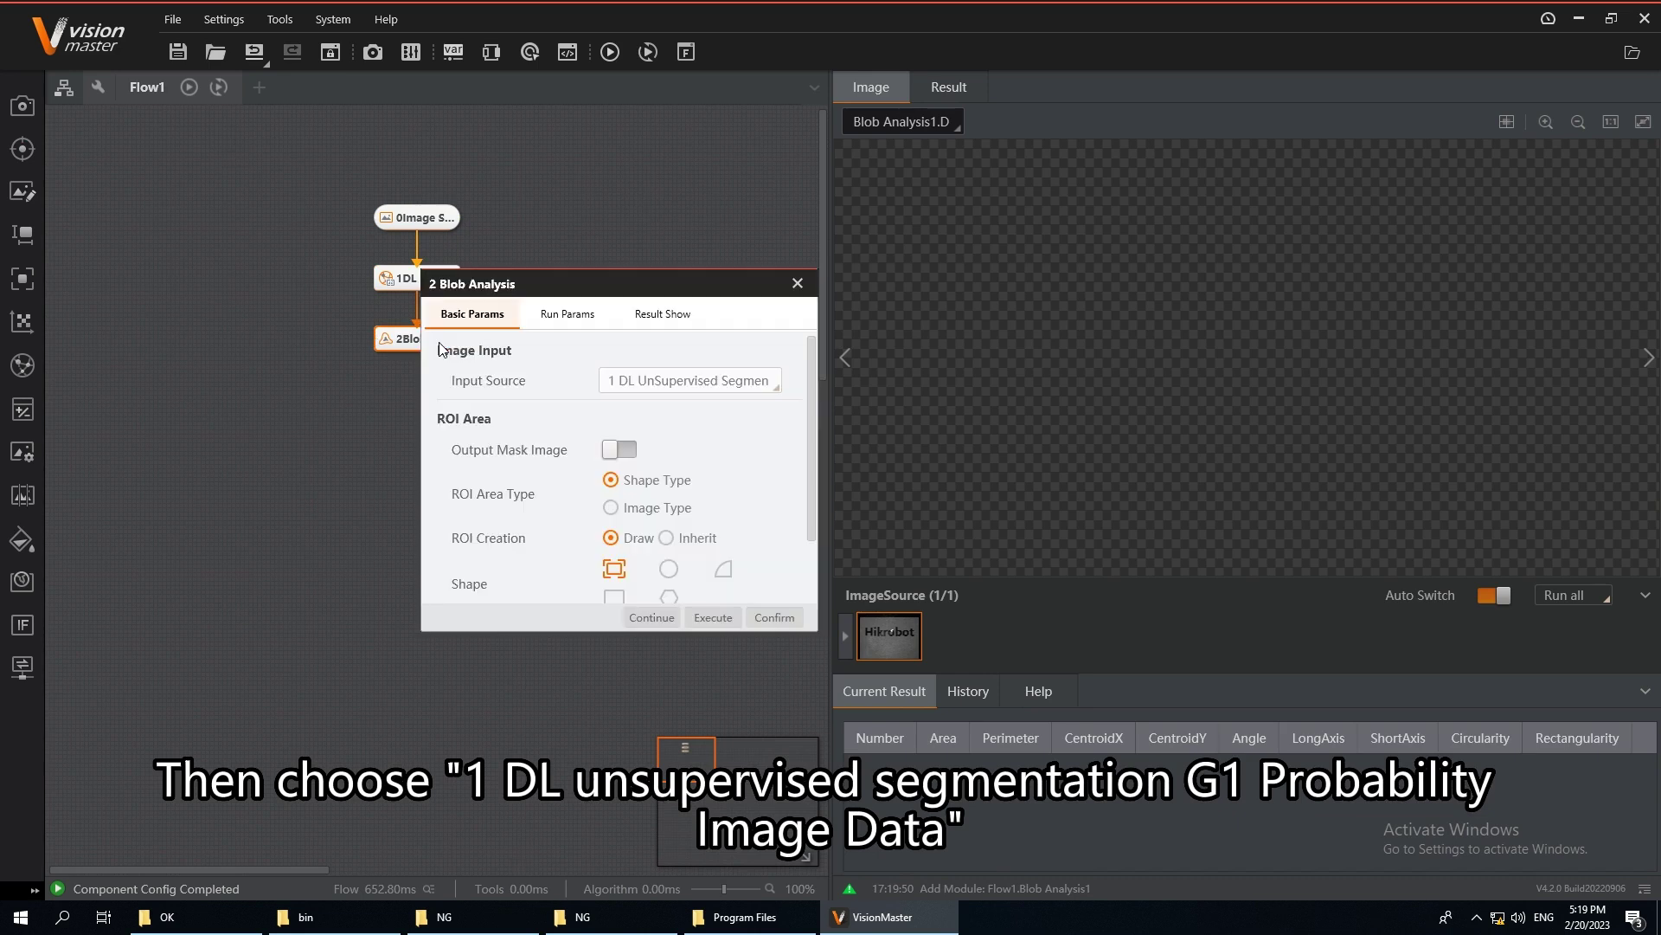
click(711, 384)
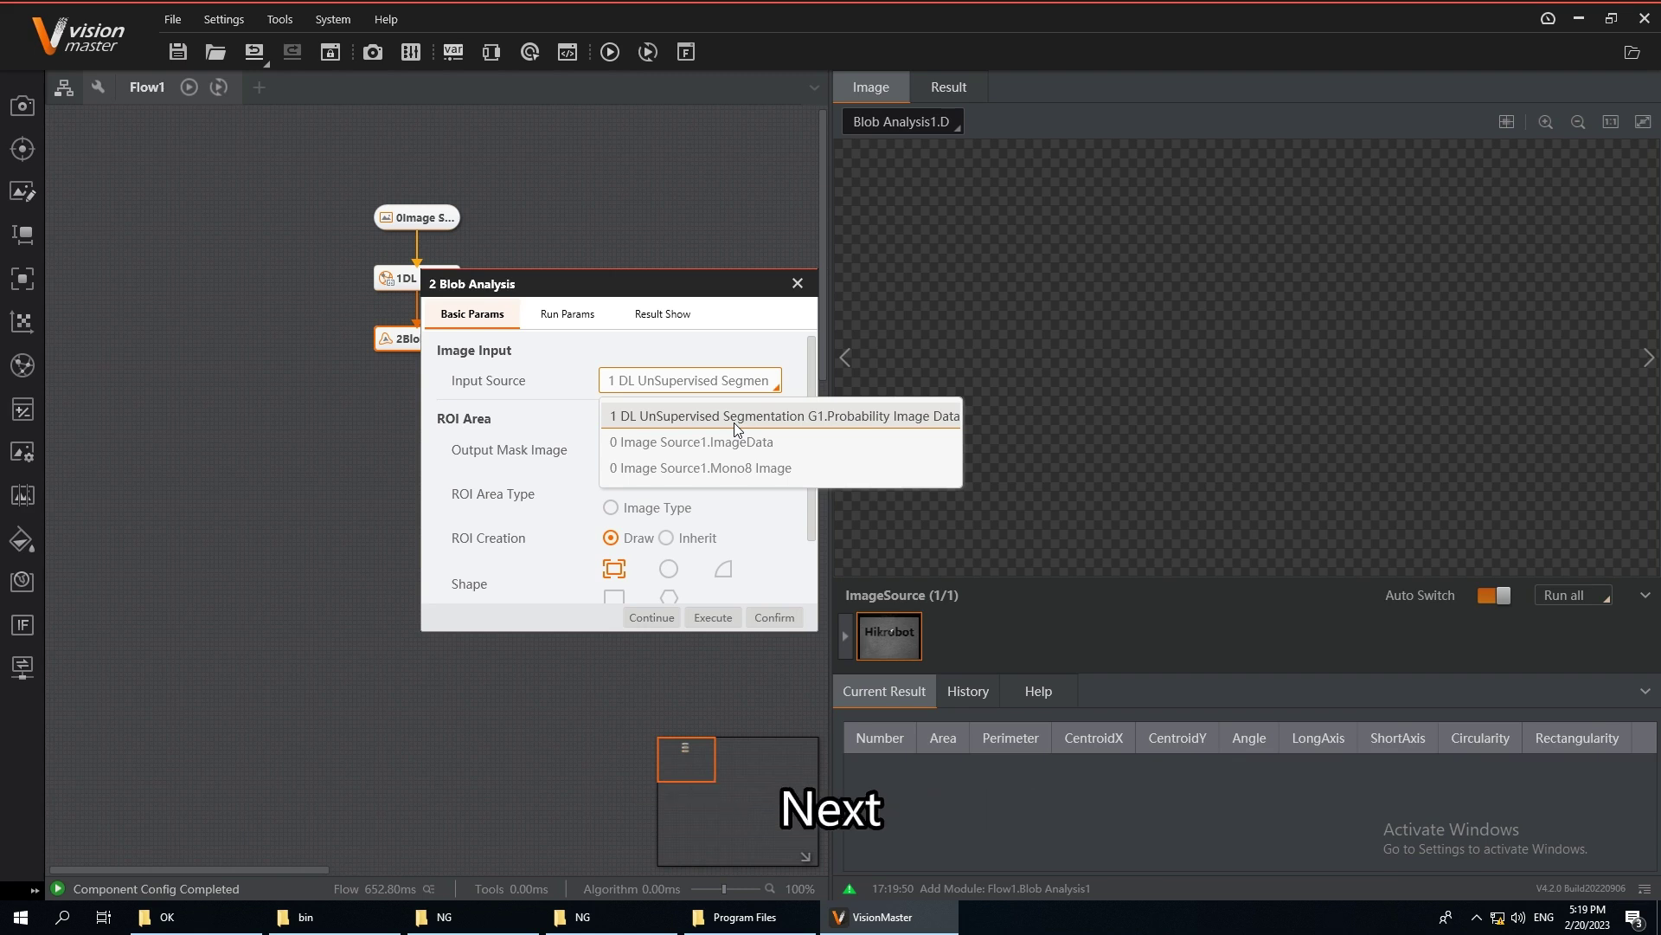
click(733, 422)
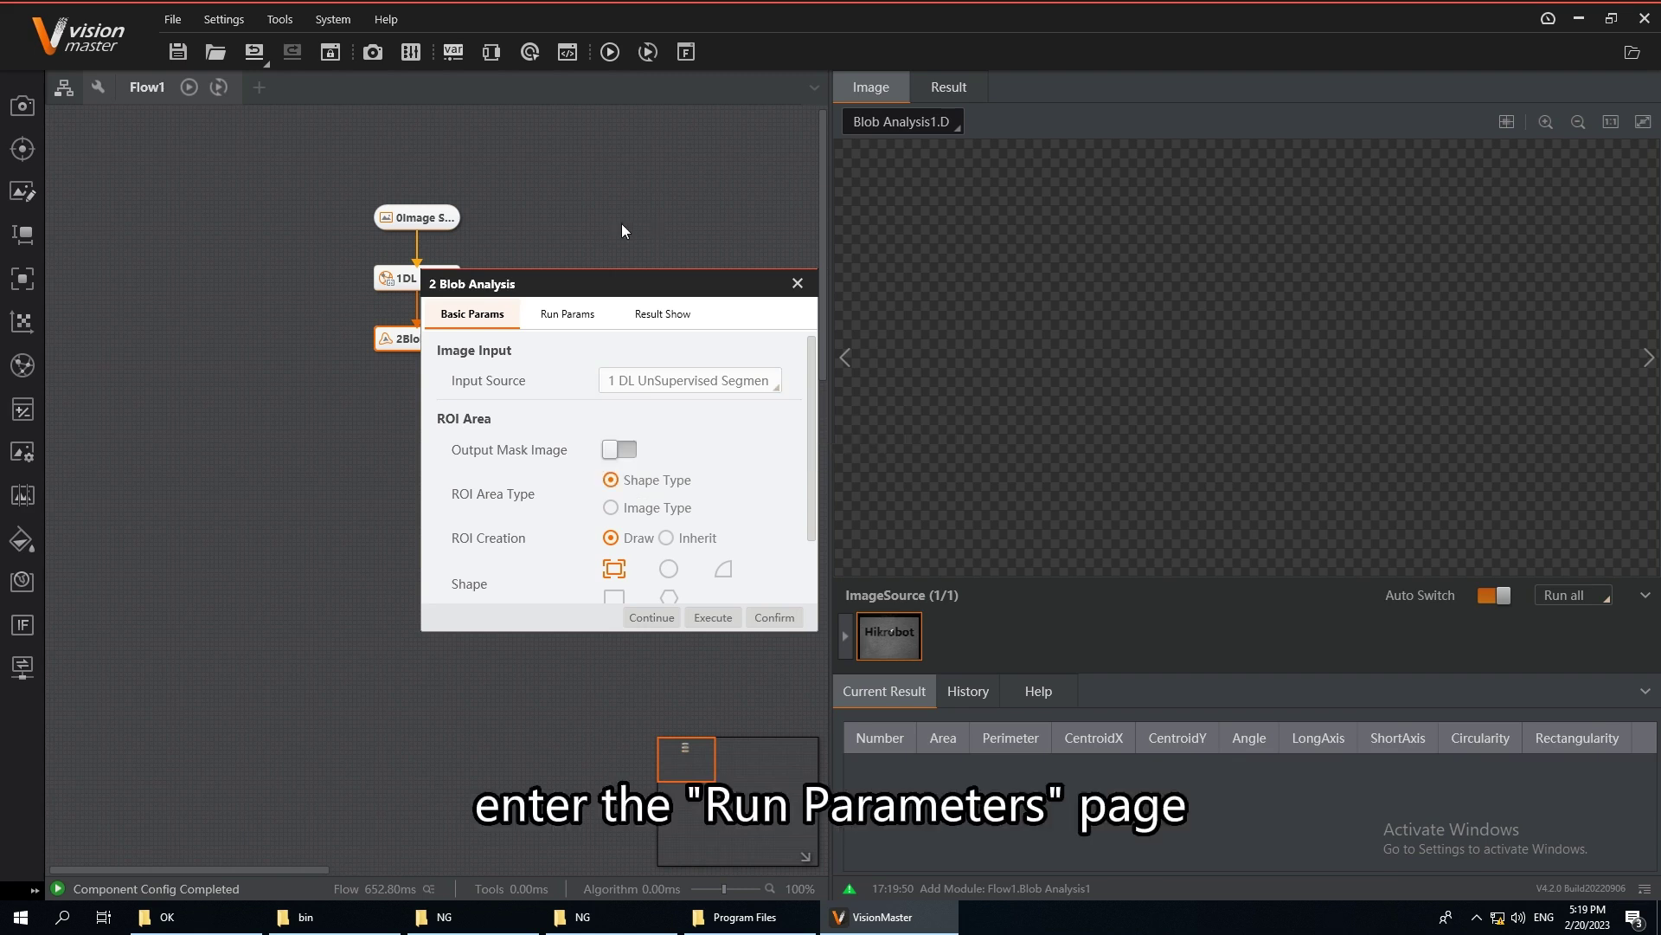
click(567, 313)
click(699, 409)
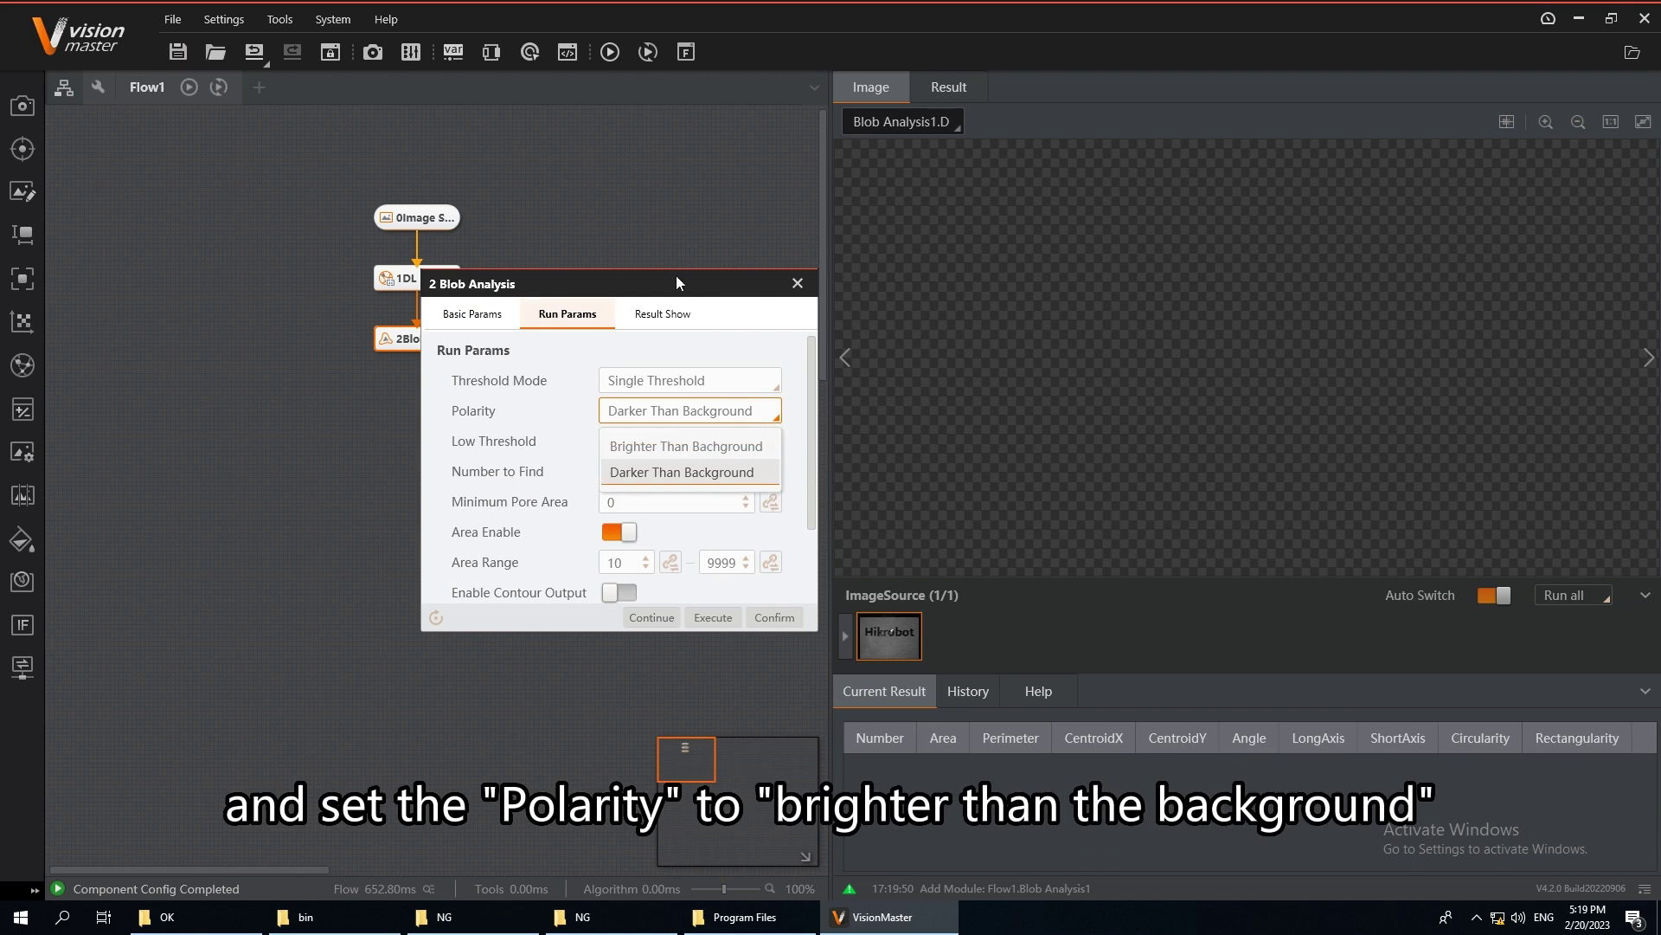
click(661, 444)
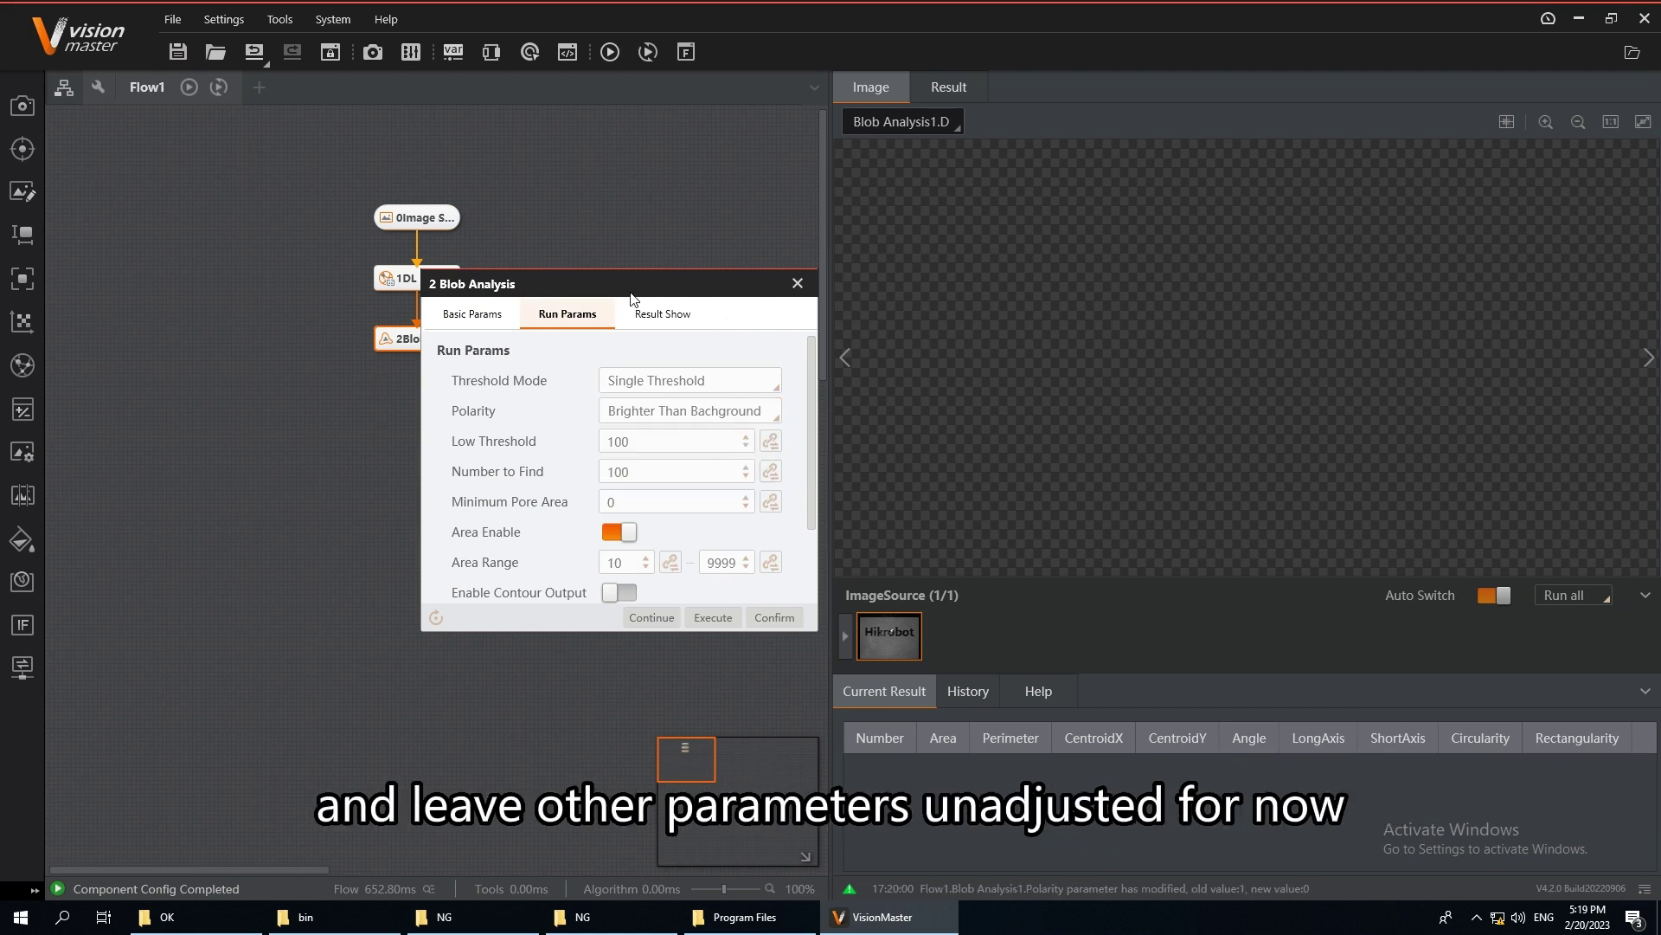
click(794, 619)
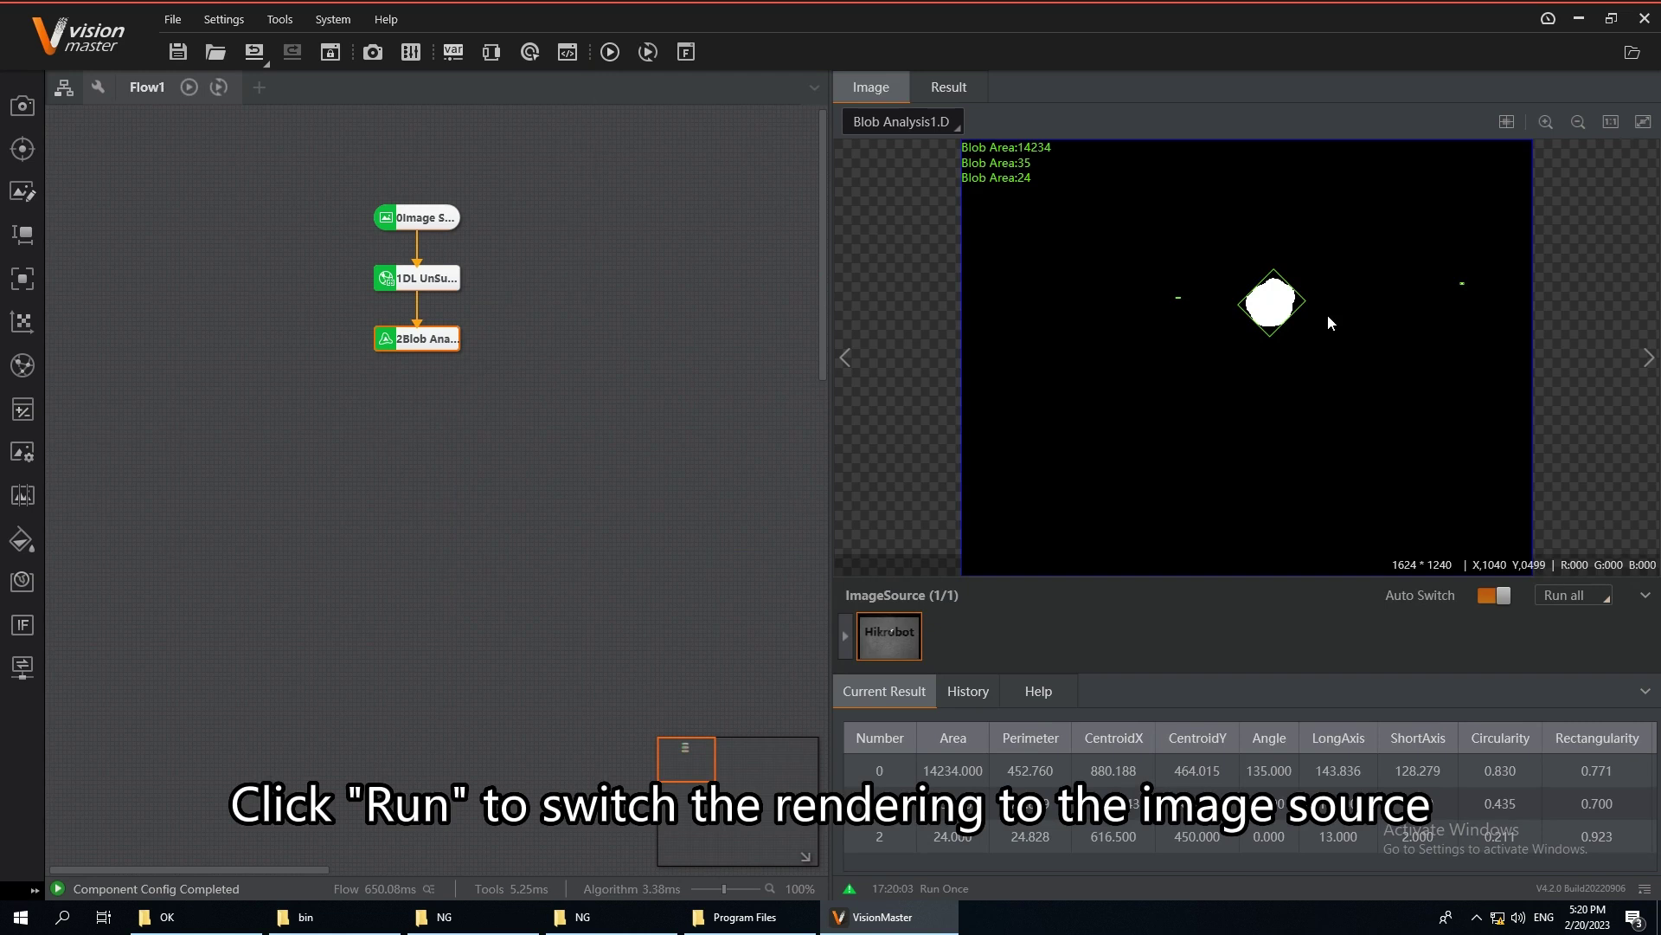
Step: Display Image Source1.OutputImage and set the Blob Analysis low threshold to 130
click(933, 123)
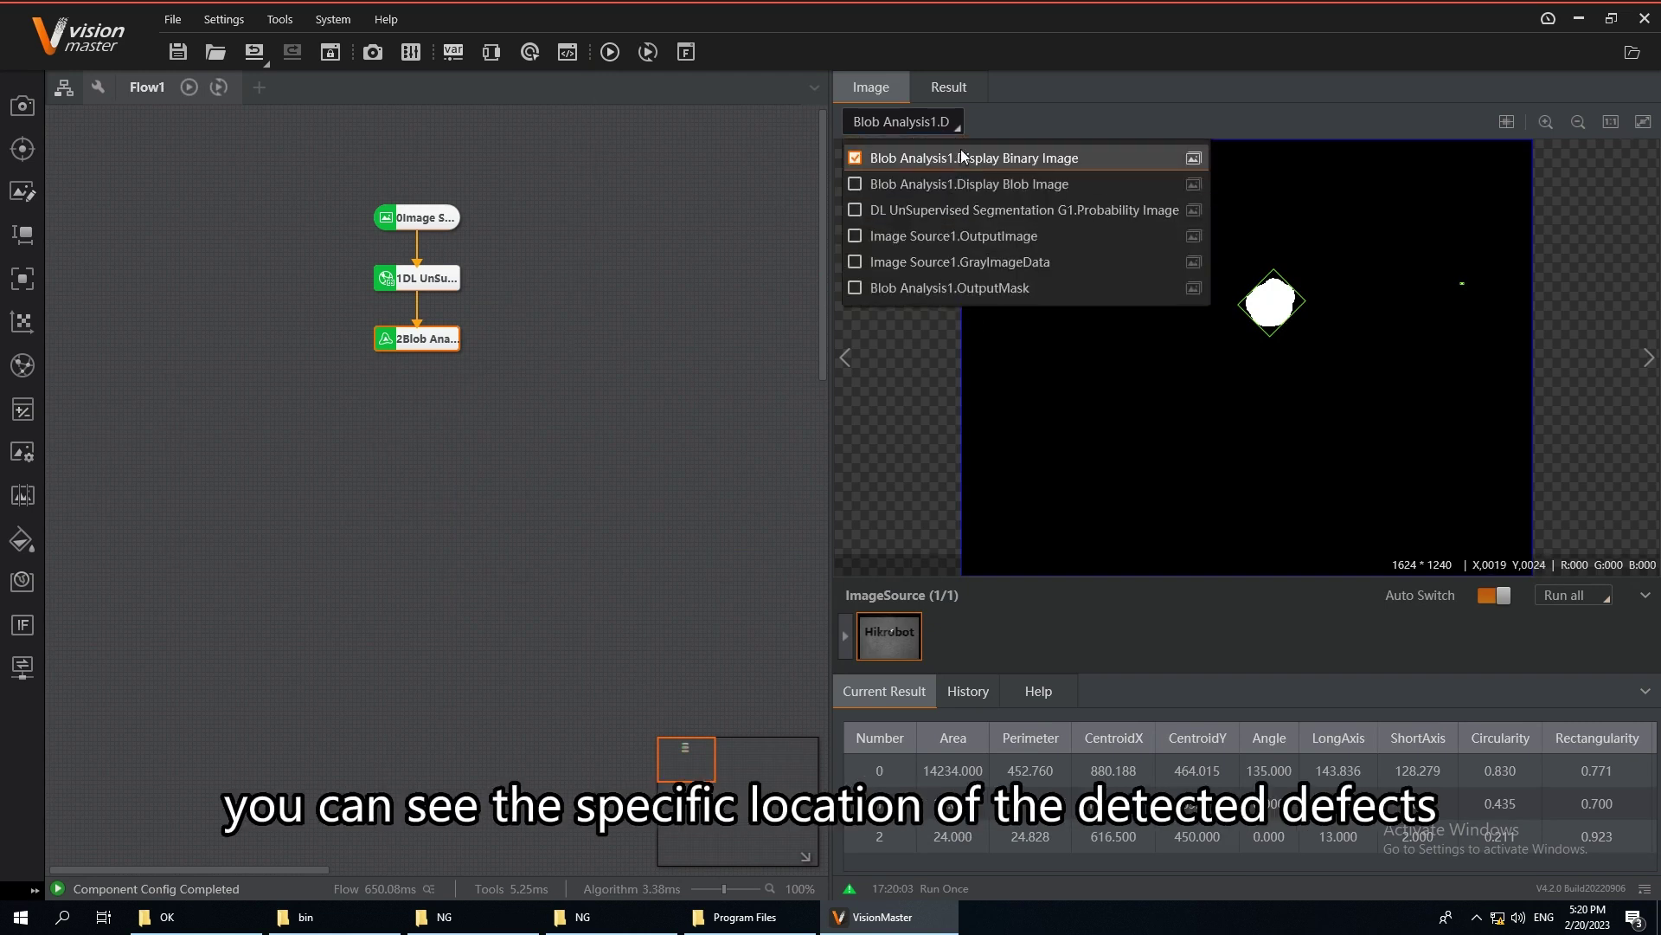
click(922, 235)
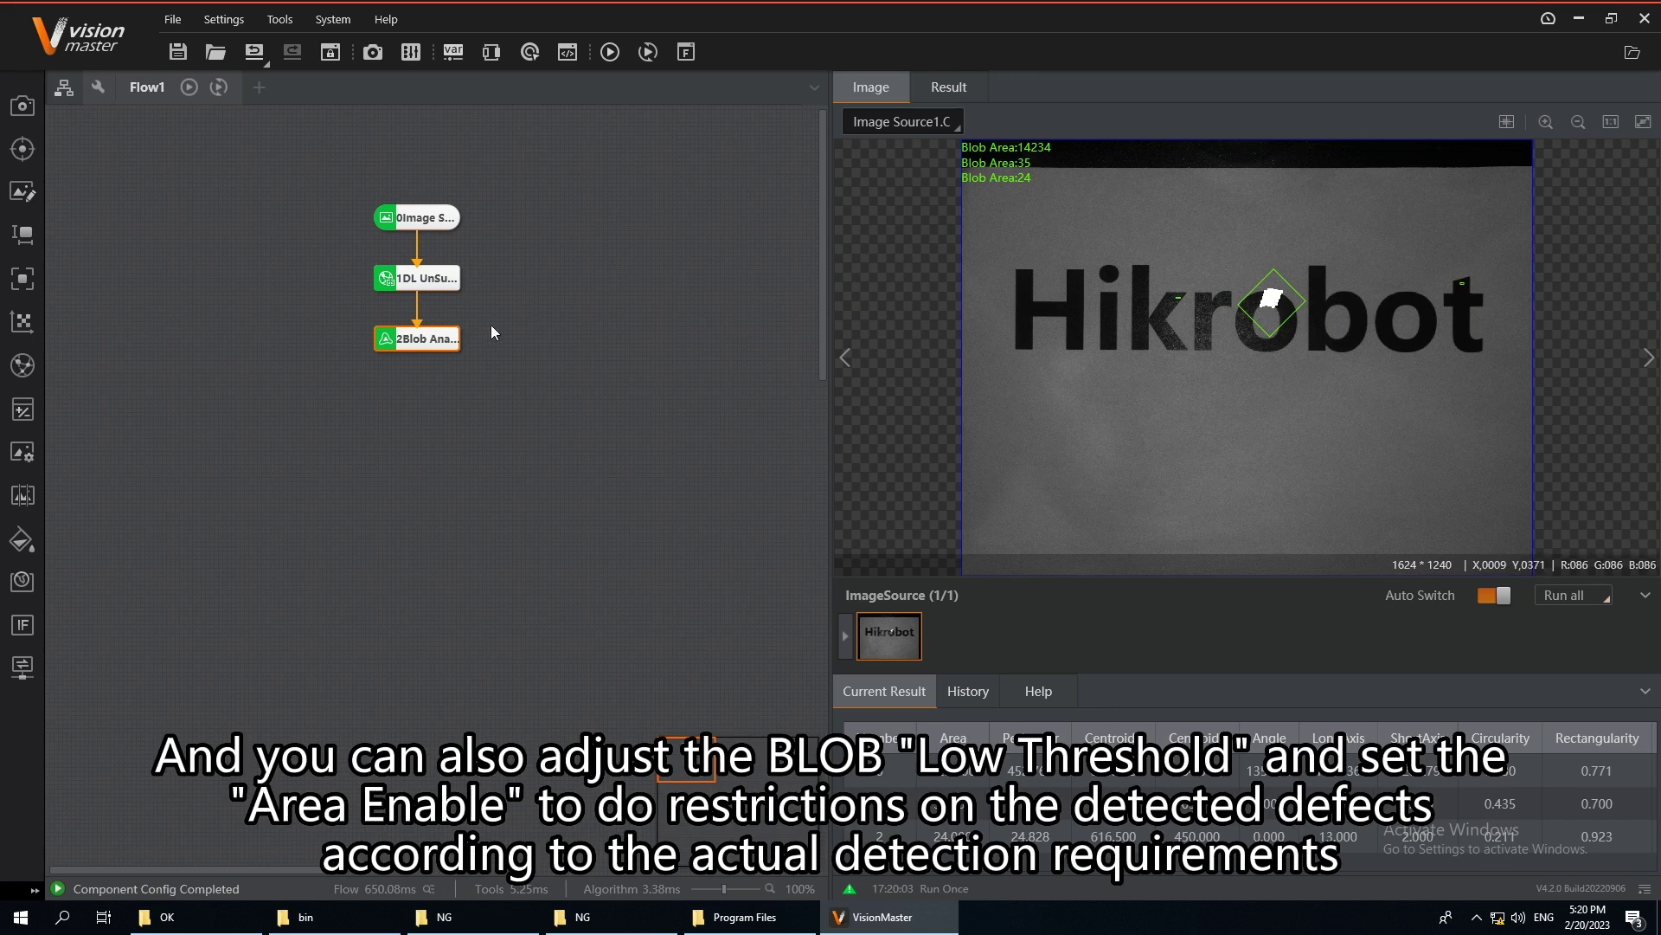
double_click(444, 339)
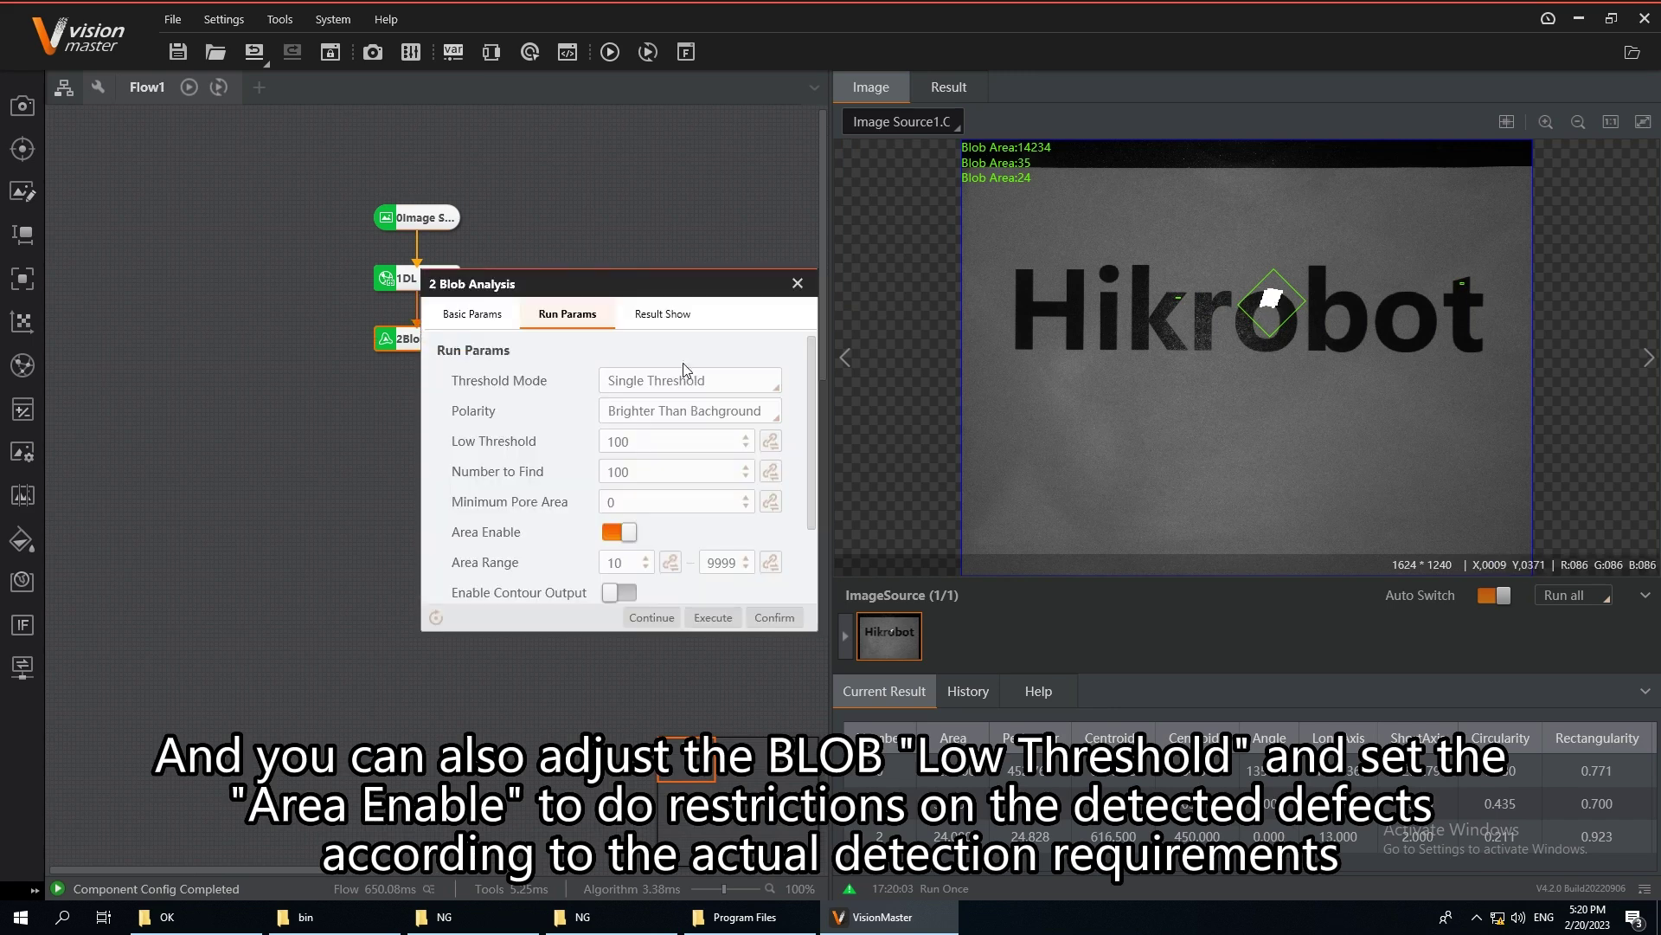
click(723, 442)
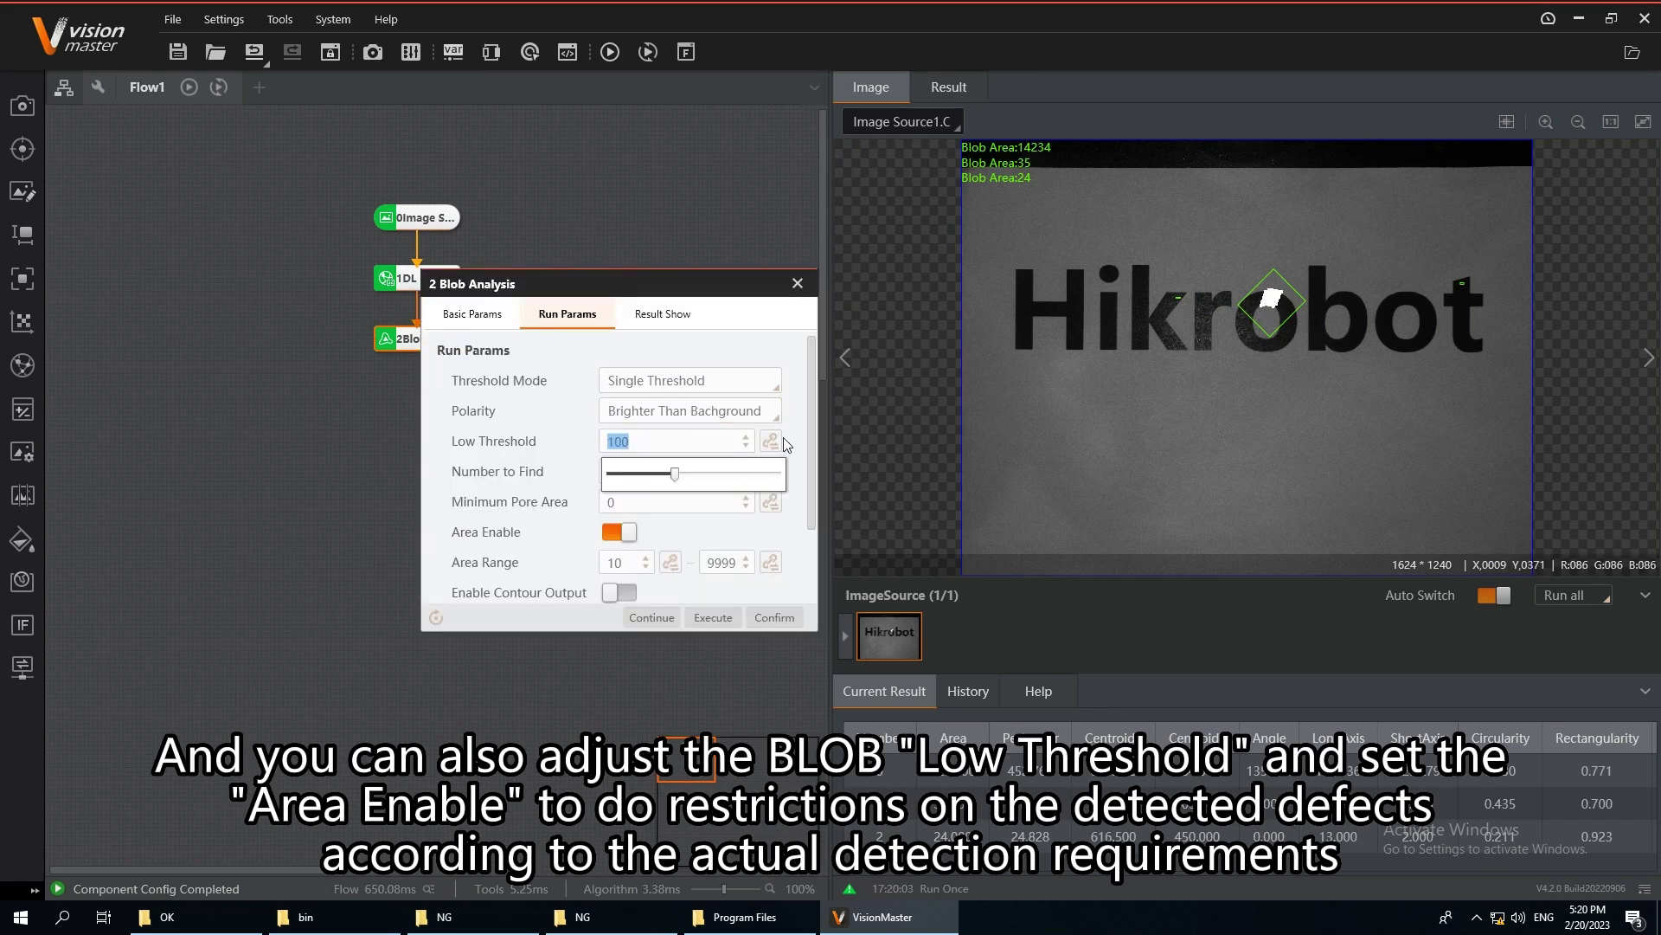
text(130)
key(Return)
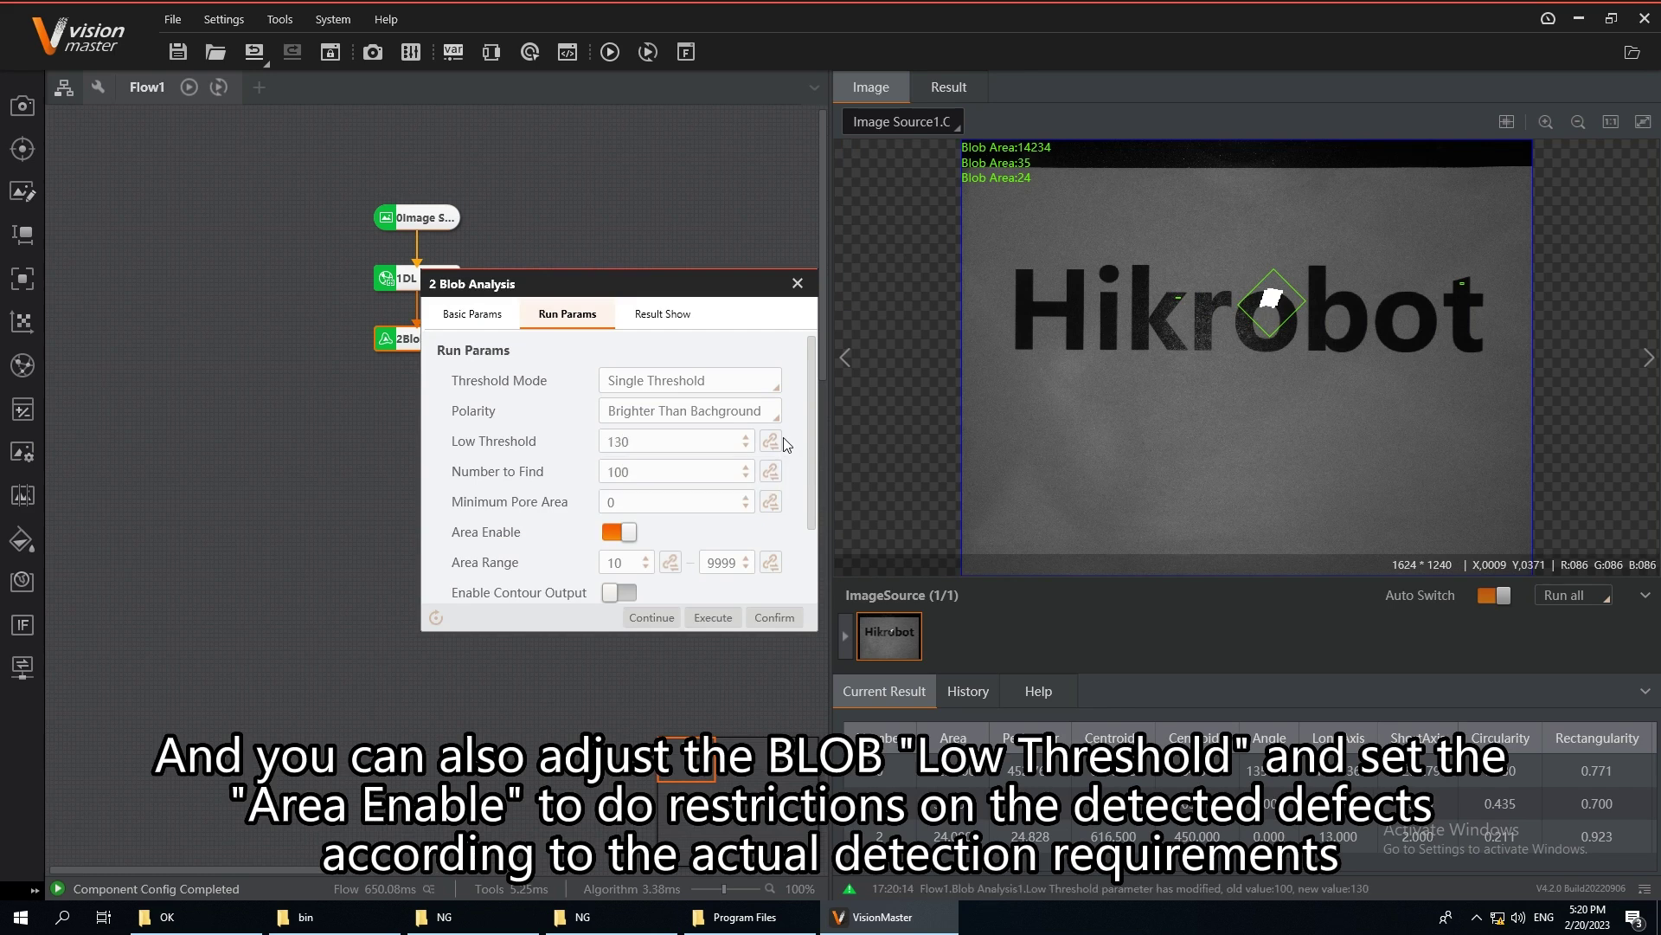
click(781, 620)
Step: Run the flow once and overlay the DL probability image on the Hikrobot image
click(610, 52)
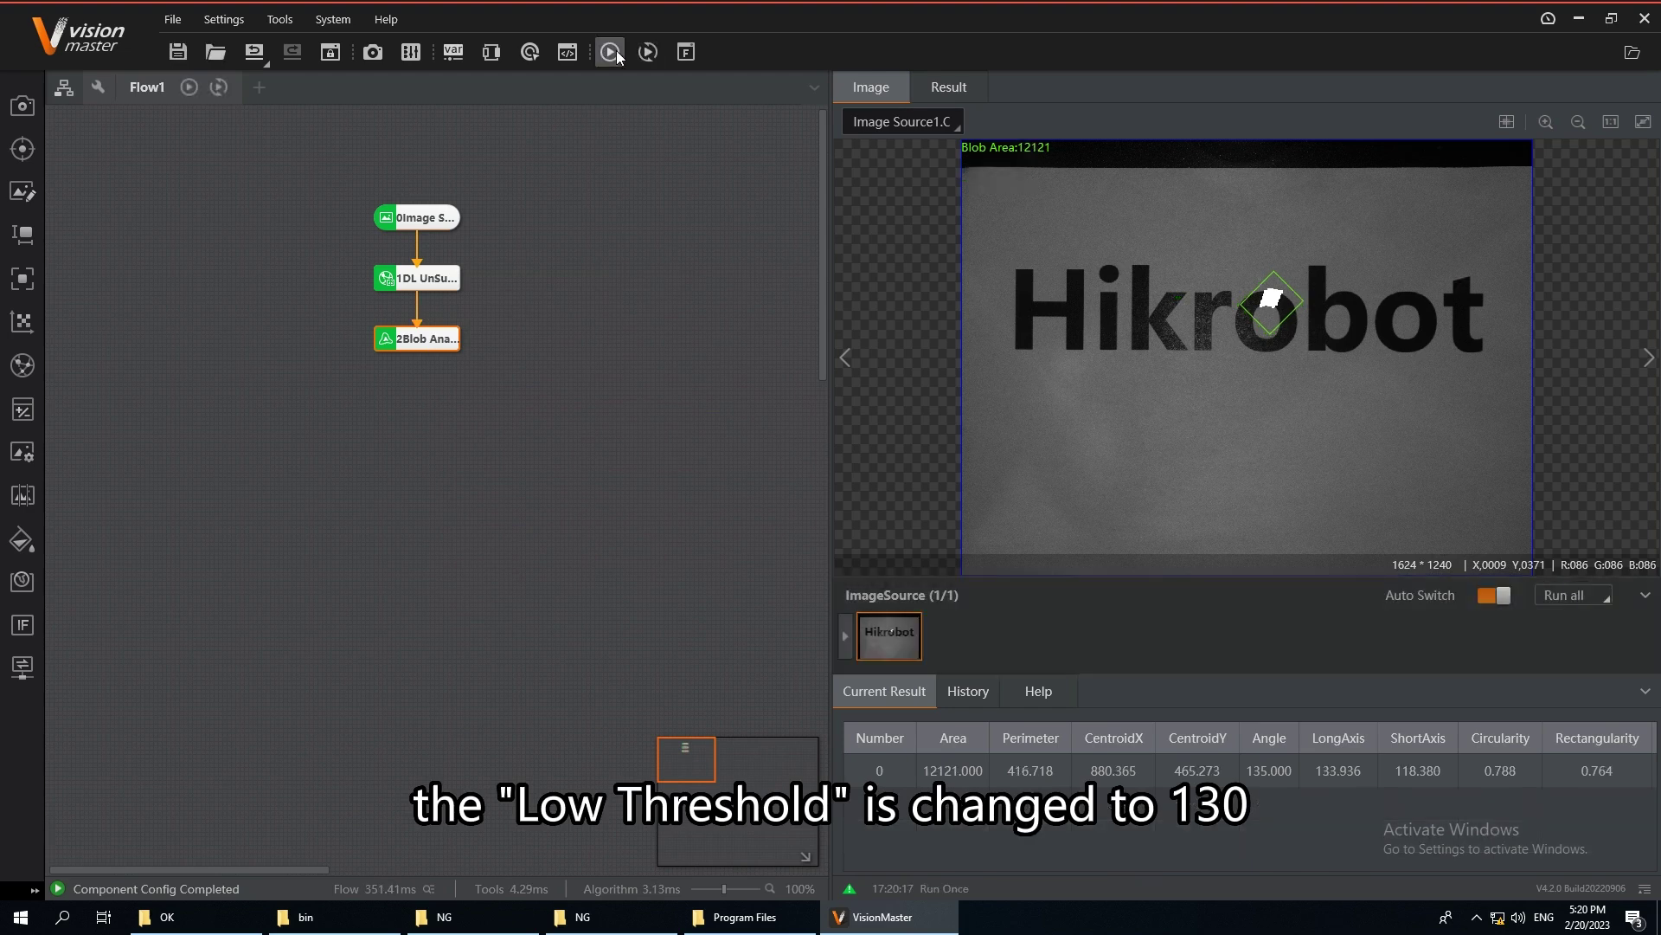
click(948, 123)
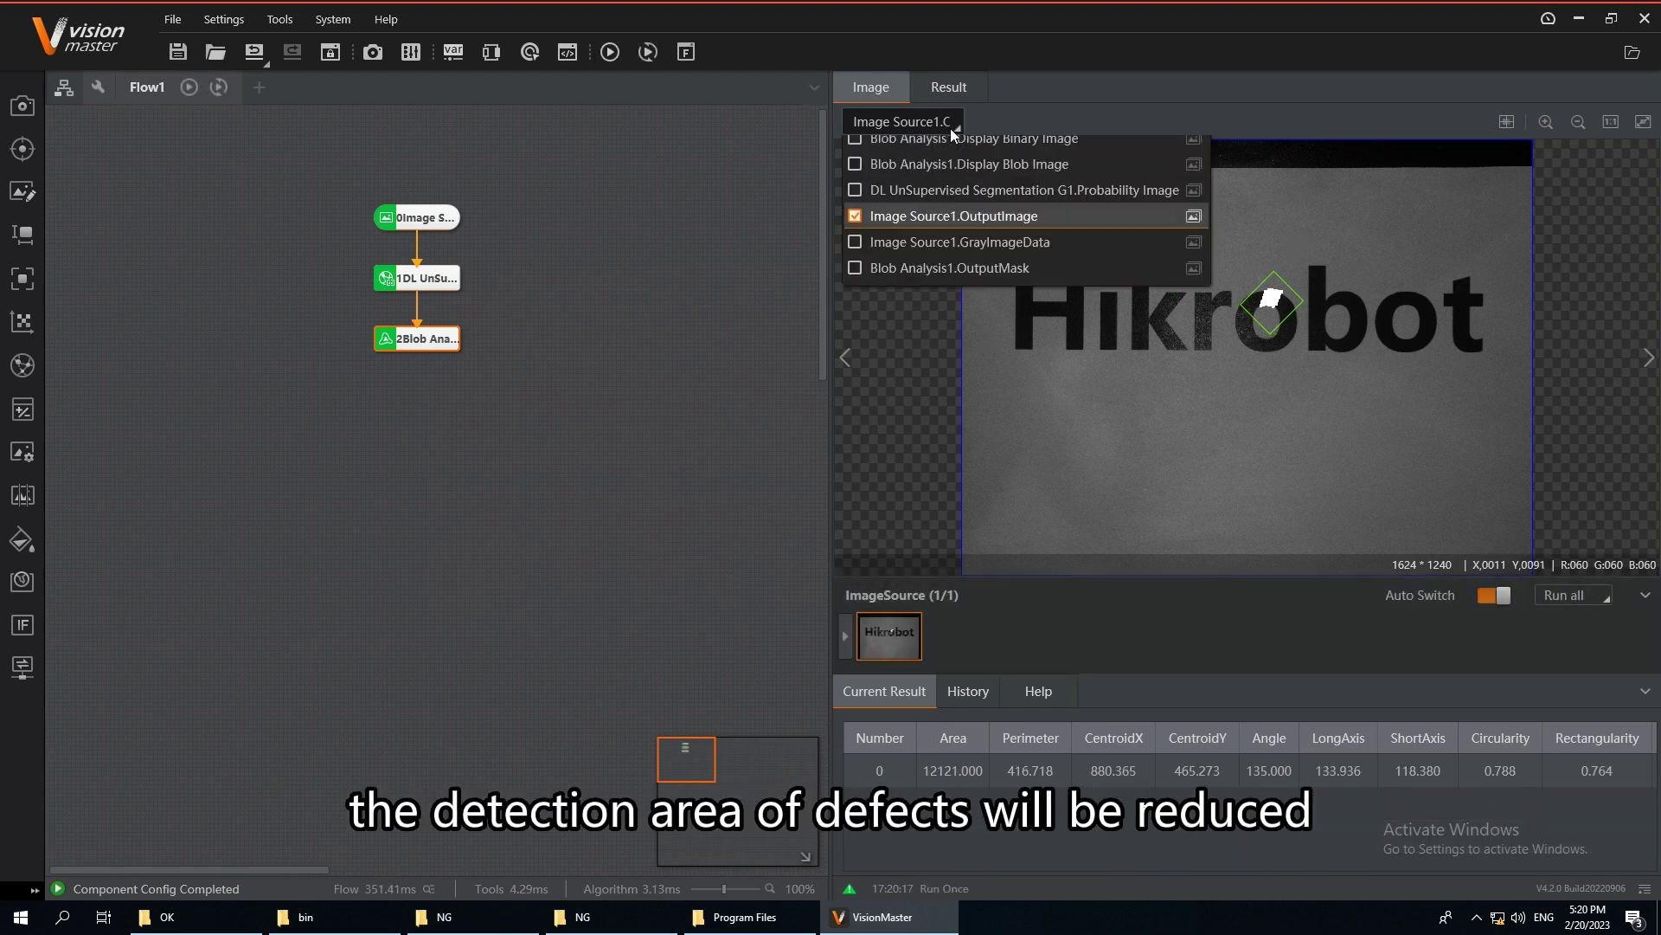
click(894, 216)
click(933, 118)
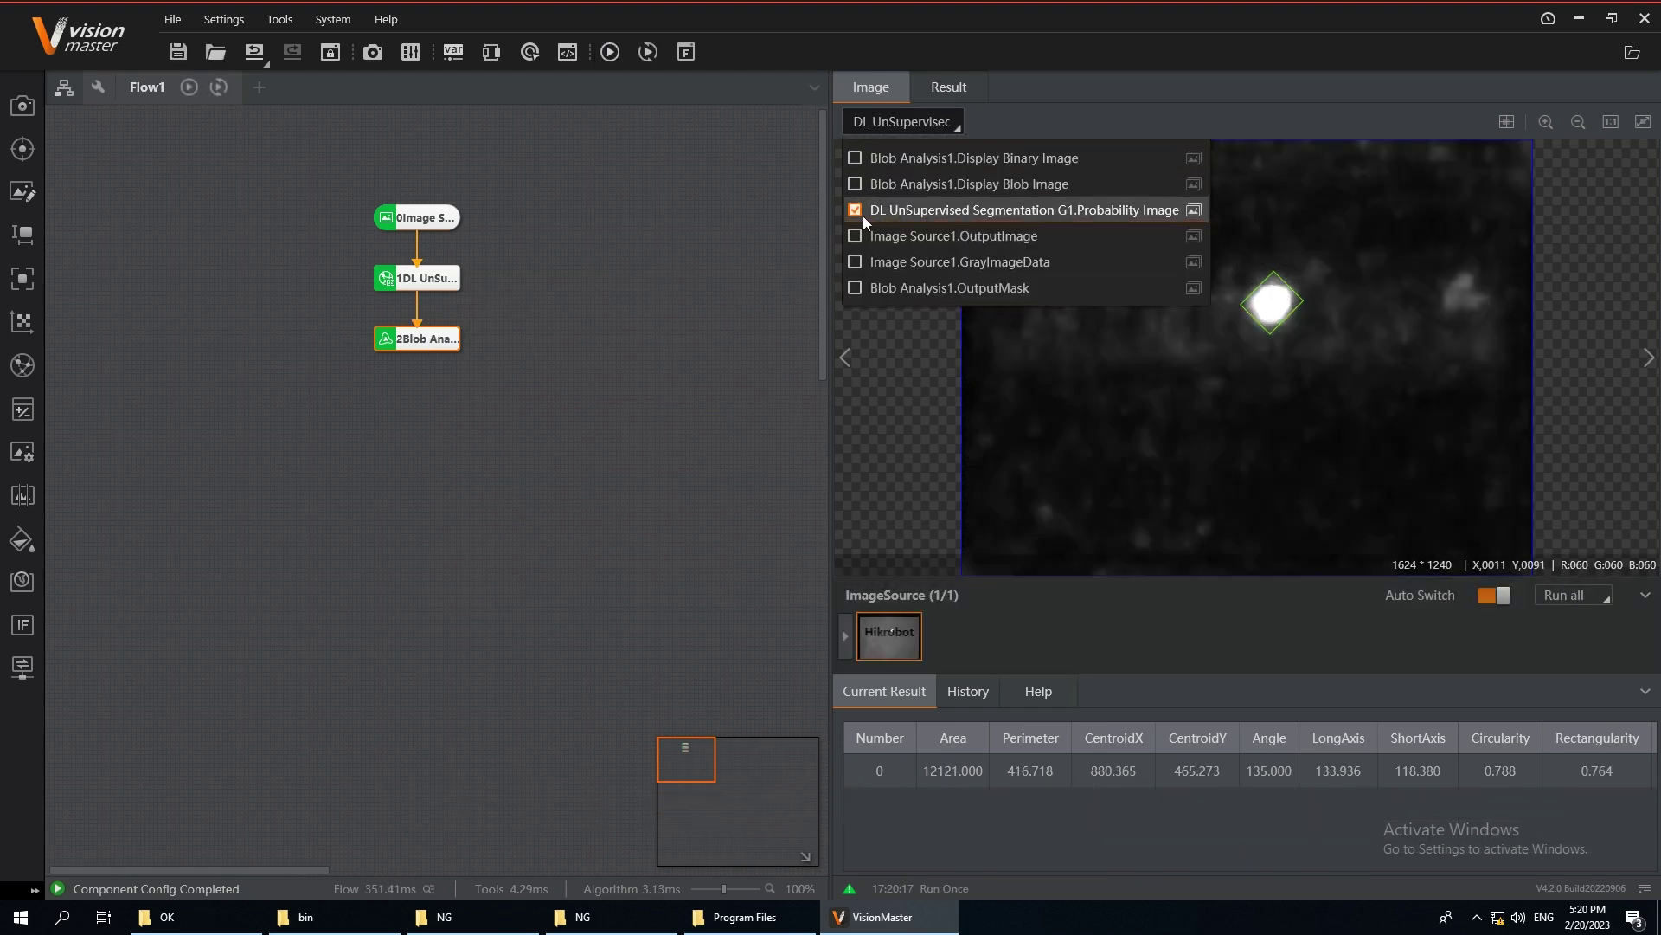
click(911, 232)
click(923, 124)
click(857, 210)
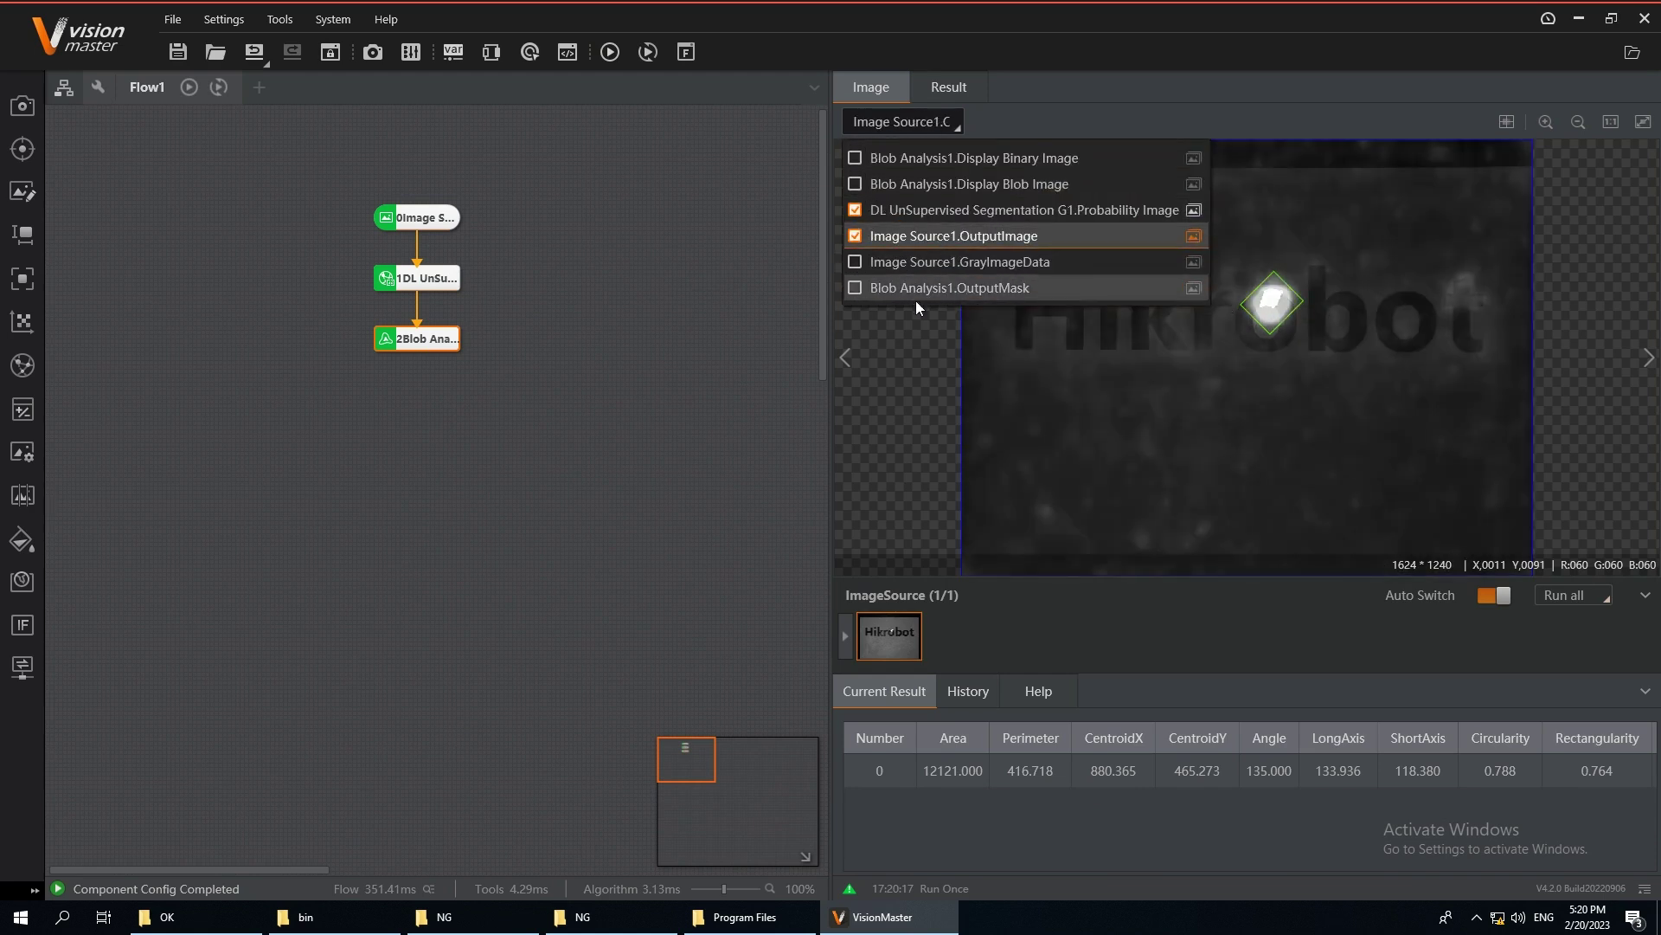
click(745, 344)
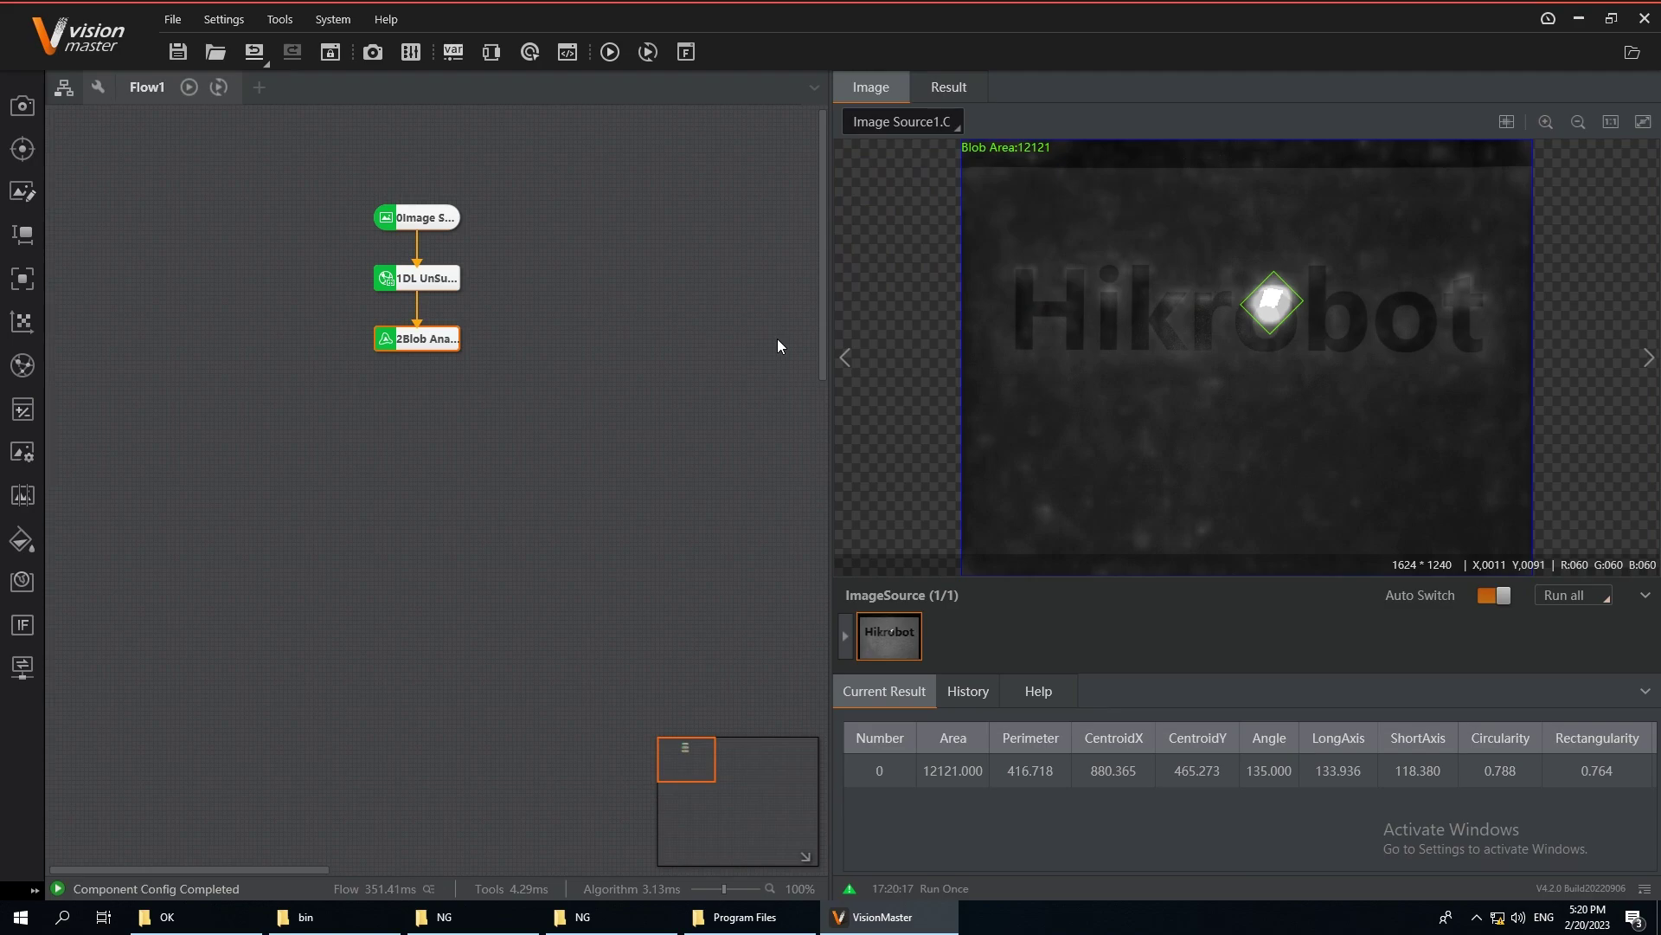